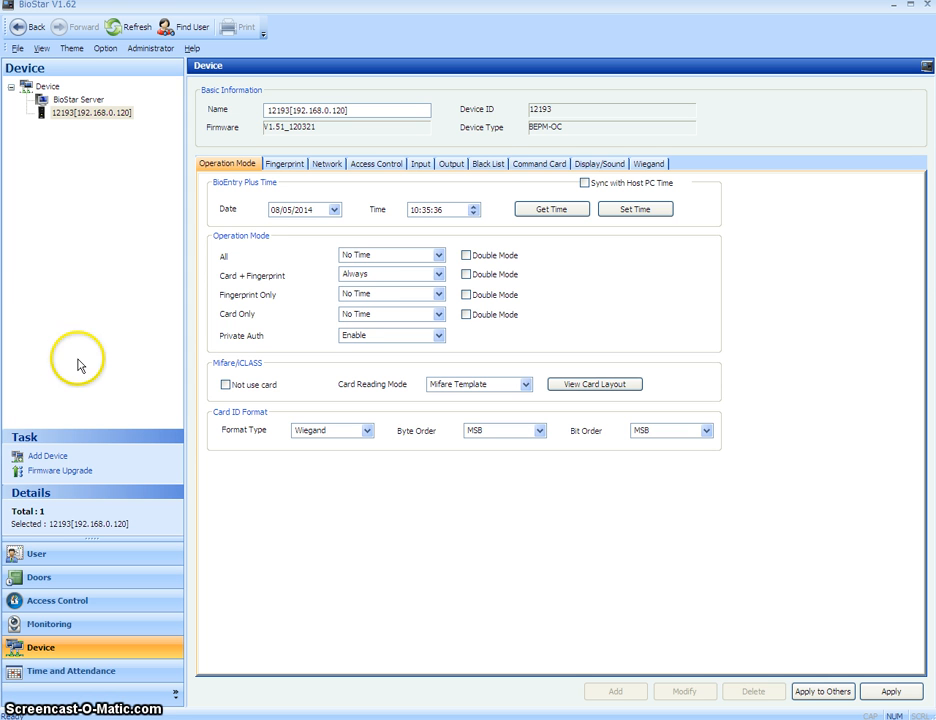
Select reader 12193 [192.168.0.120] in the Device tree to show its Operation Mode settings
{"action": "left_click", "coordinate": [92, 112]}
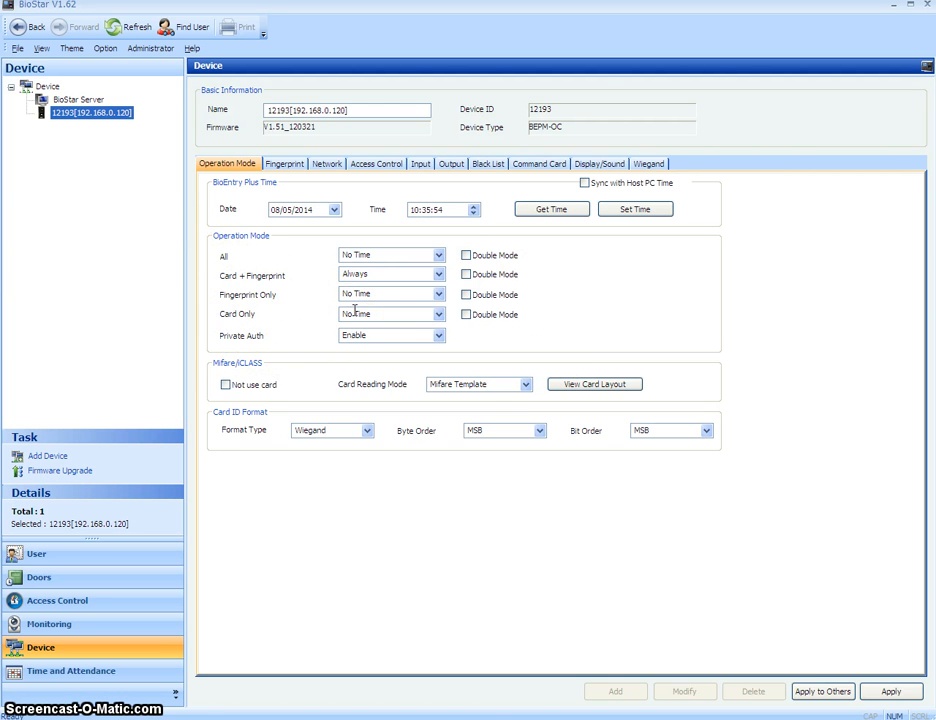
Enable Double Mode for Card Only, keeping Card + Fingerprint Always and Private Auth enabled, then show Wiegand settings
{"action": "left_click", "coordinate": [439, 276]}
{"action": "left_click", "coordinate": [439, 278]}
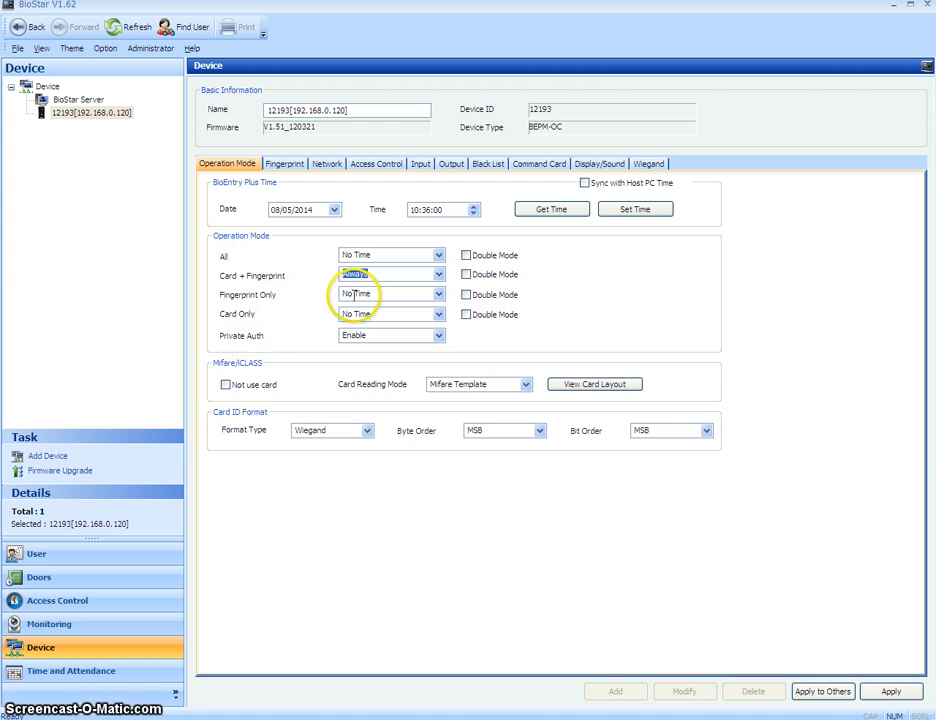
{"action": "left_click", "coordinate": [438, 336]}
{"action": "left_click", "coordinate": [545, 317]}
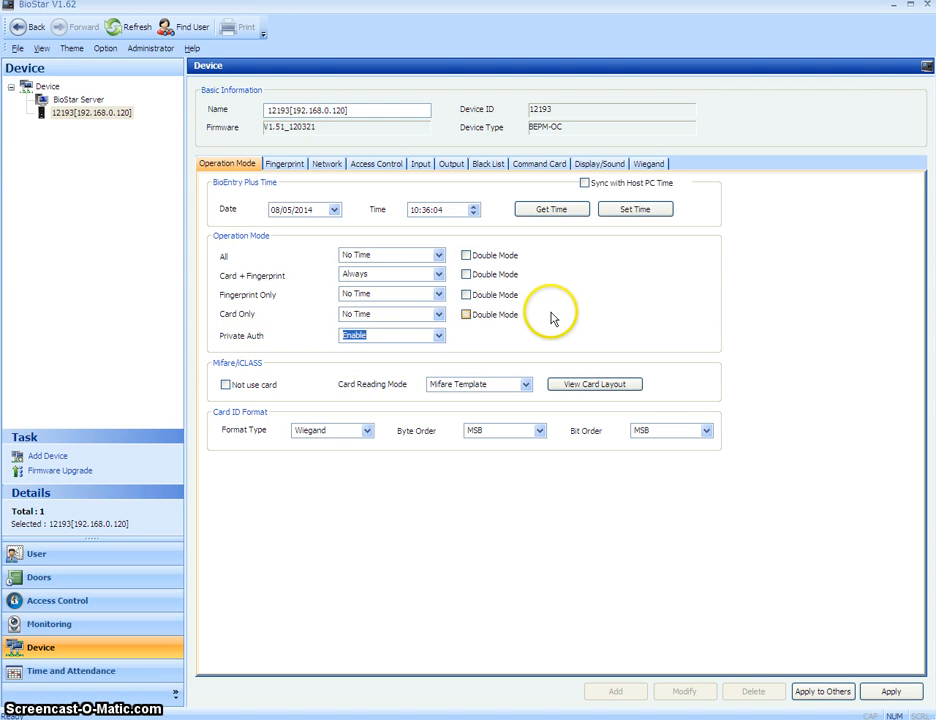
{"action": "left_click", "coordinate": [548, 315]}
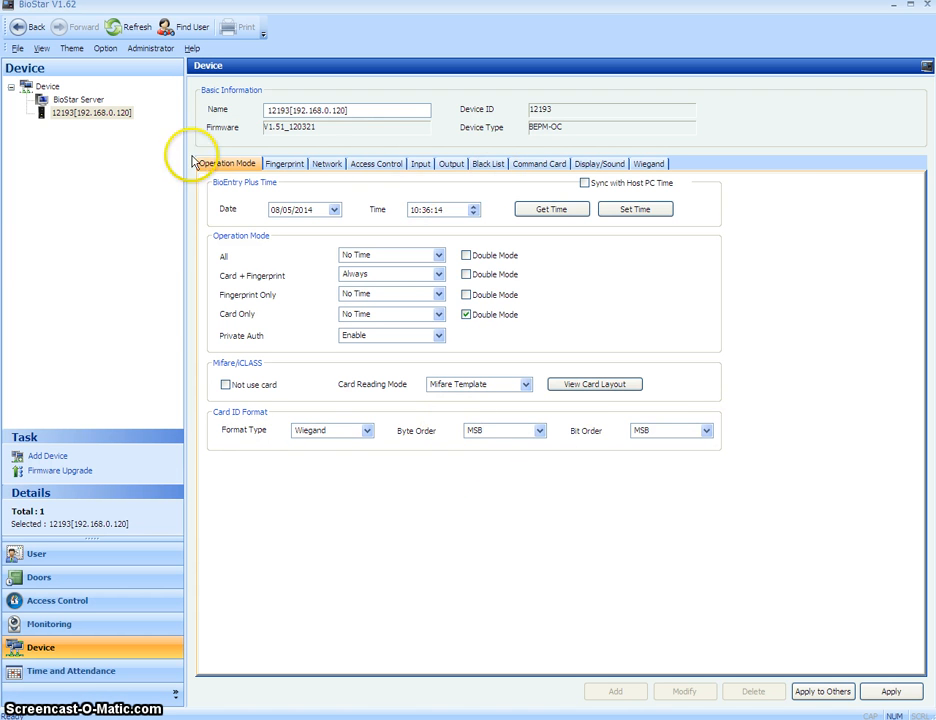
{"action": "left_click", "coordinate": [645, 165]}
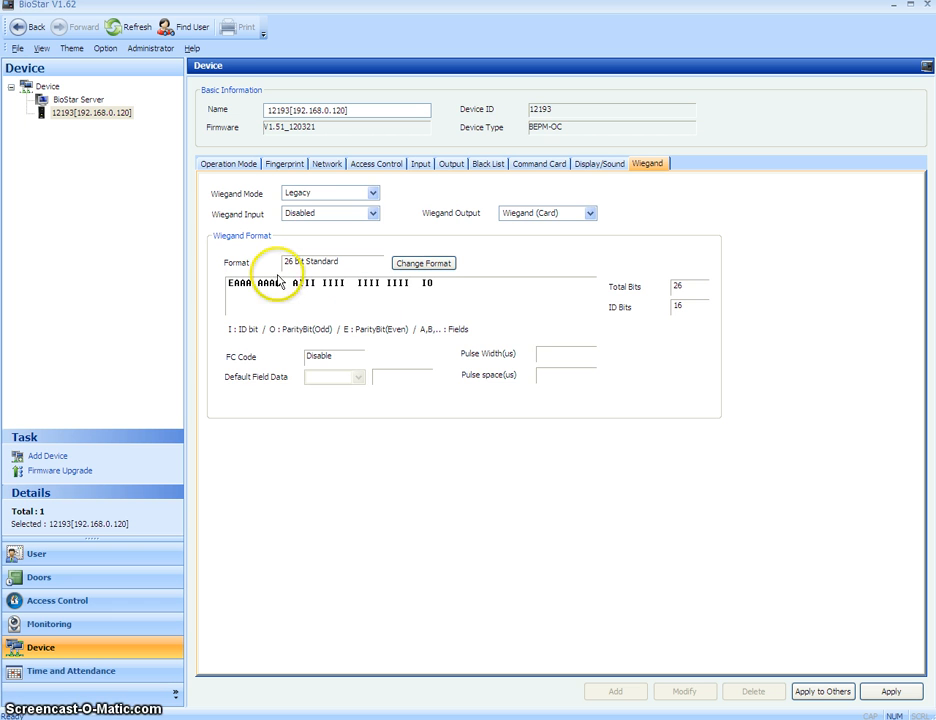
Switch the Wiegand format to Pass Through and set Total Bits to 34
{"action": "left_click", "coordinate": [440, 263]}
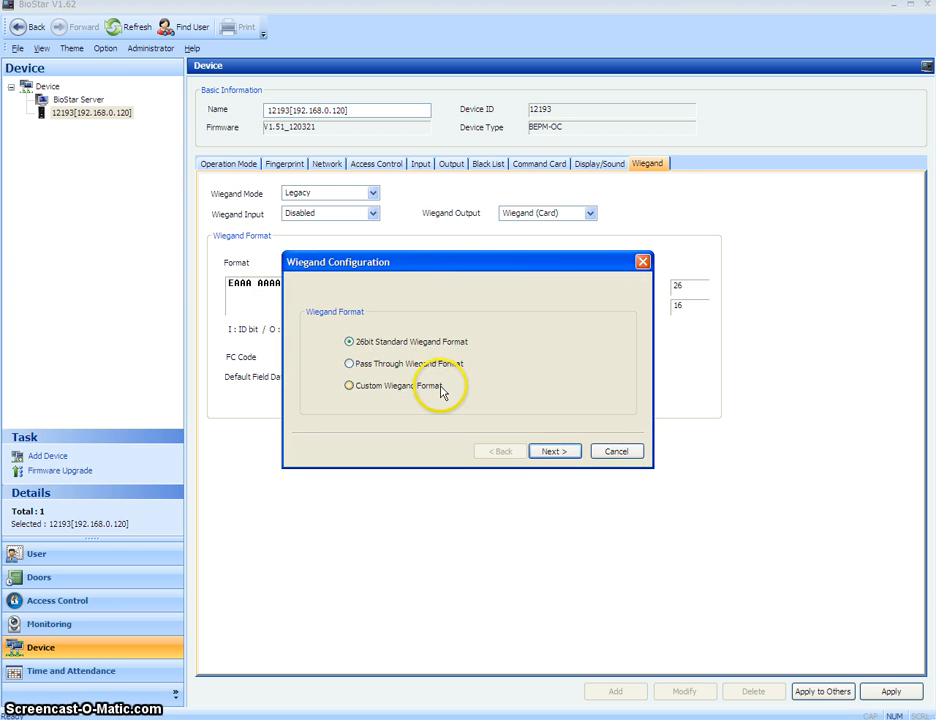
{"action": "left_click_drag", "start_coordinate": [443, 263], "coordinate": [452, 316]}
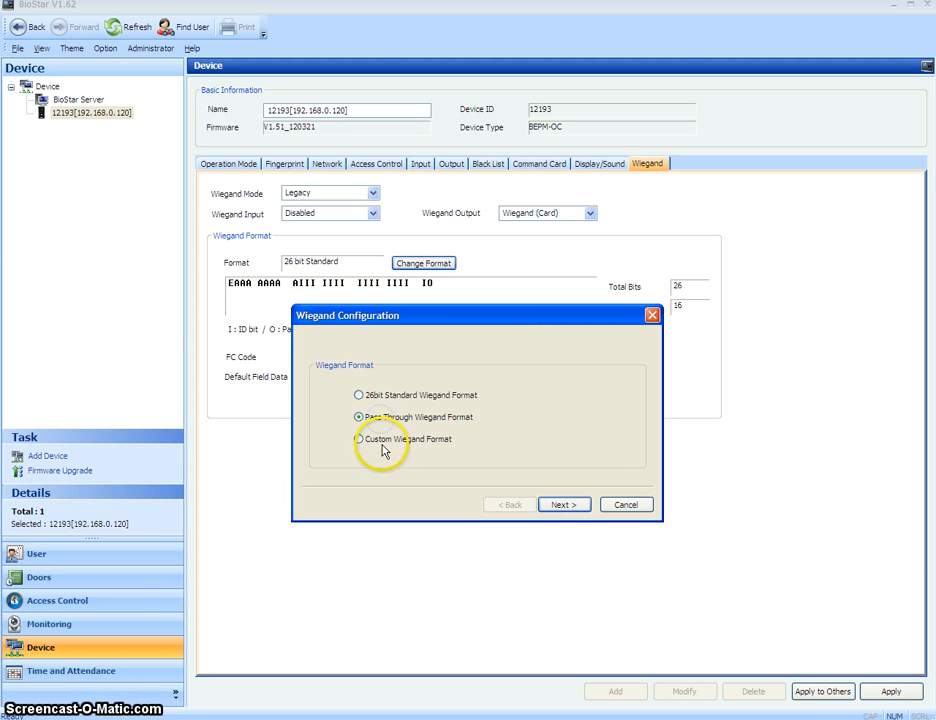
{"action": "left_click", "coordinate": [560, 505]}
{"action": "left_click_drag", "start_coordinate": [380, 349], "coordinate": [340, 348]}
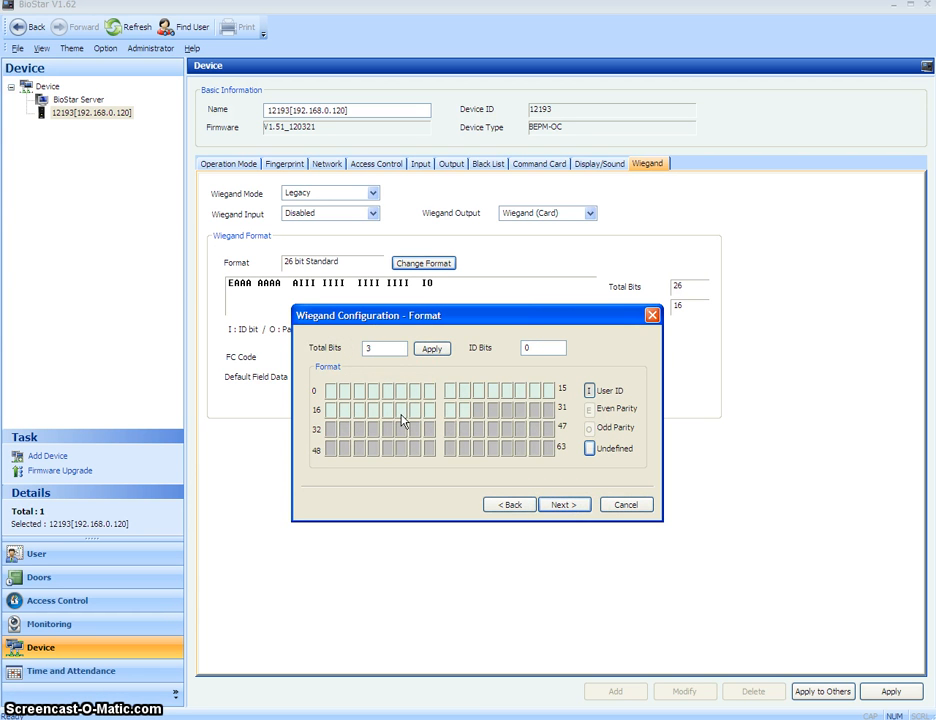
{"action": "type", "text": "34"}
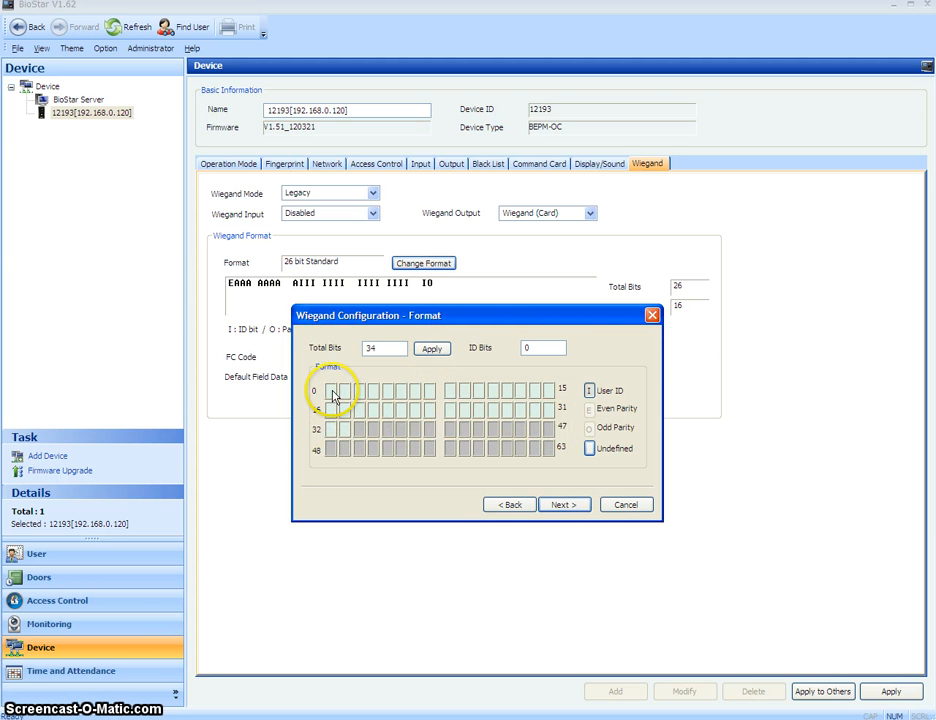
Mark bits 1–32 as User ID bits and finish the Wiegand format wizard
{"action": "left_click", "coordinate": [331, 410]}
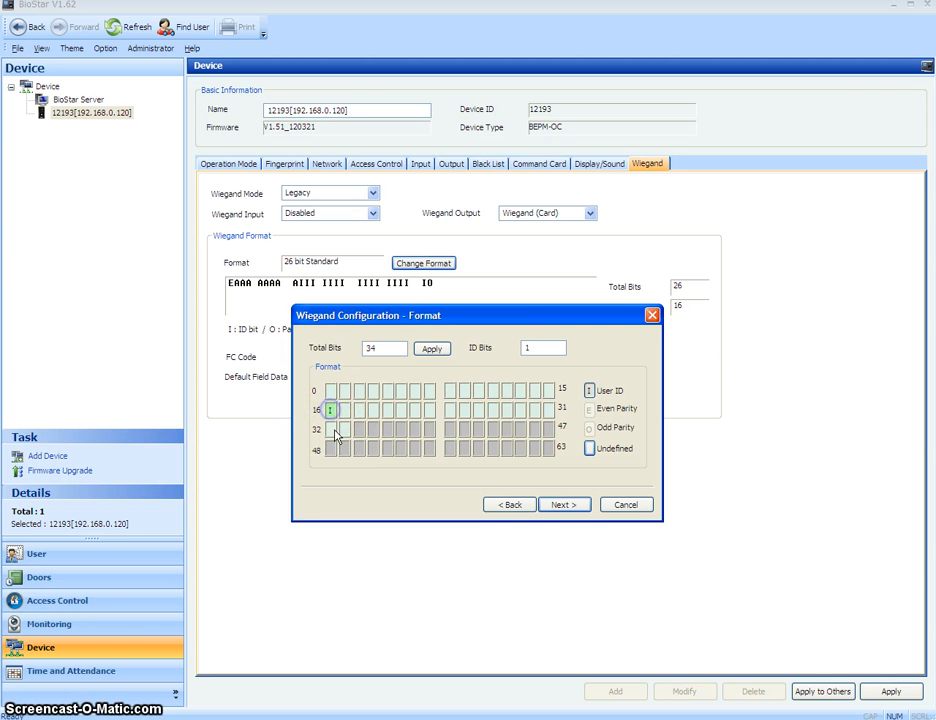
{"action": "left_click", "coordinate": [345, 410]}
{"action": "left_click", "coordinate": [359, 410]}
{"action": "left_click", "coordinate": [345, 391]}
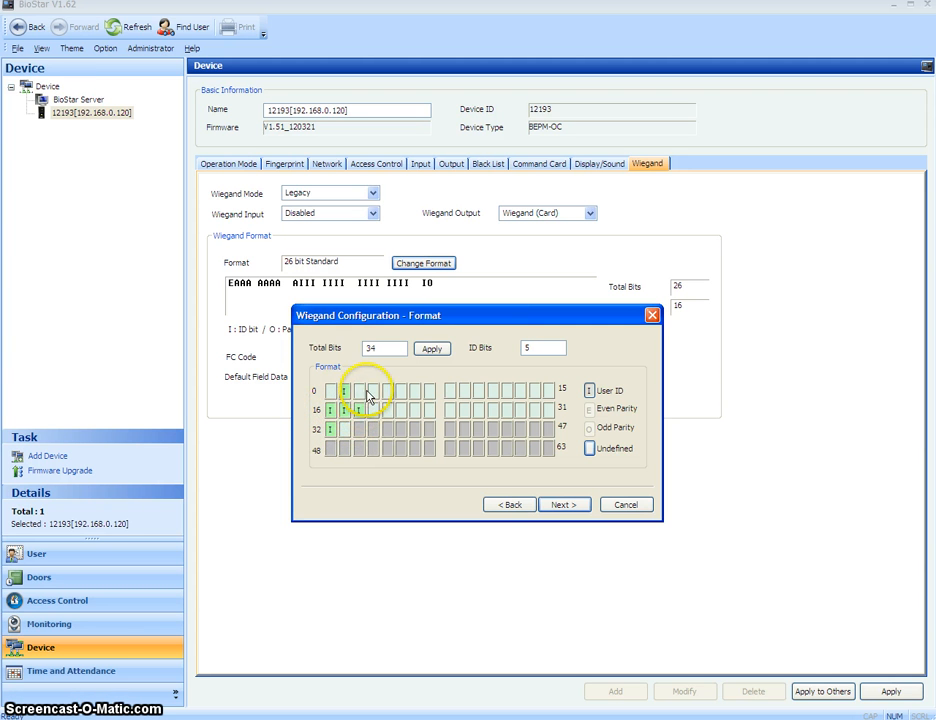
{"action": "left_click", "coordinate": [387, 391]}
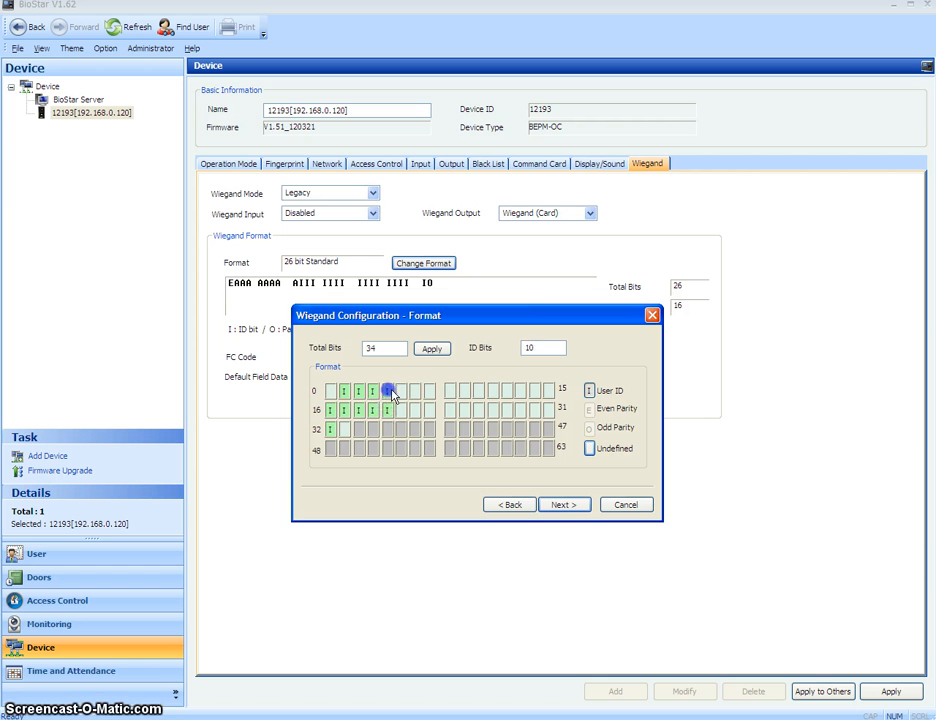
{"action": "left_click", "coordinate": [401, 391]}
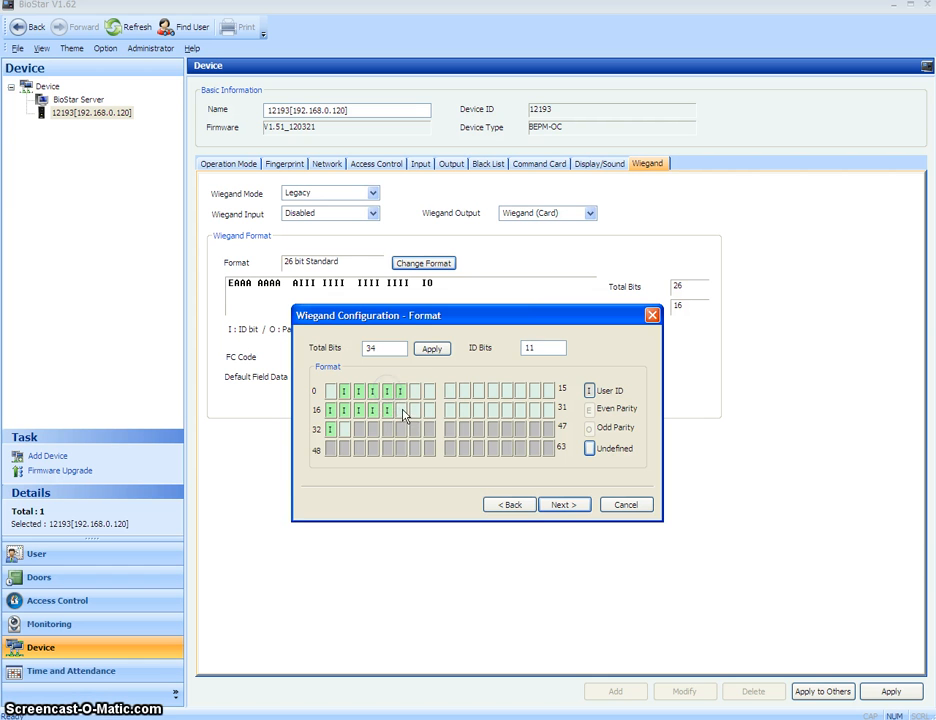
{"action": "left_click", "coordinate": [479, 410]}
{"action": "left_click", "coordinate": [479, 391]}
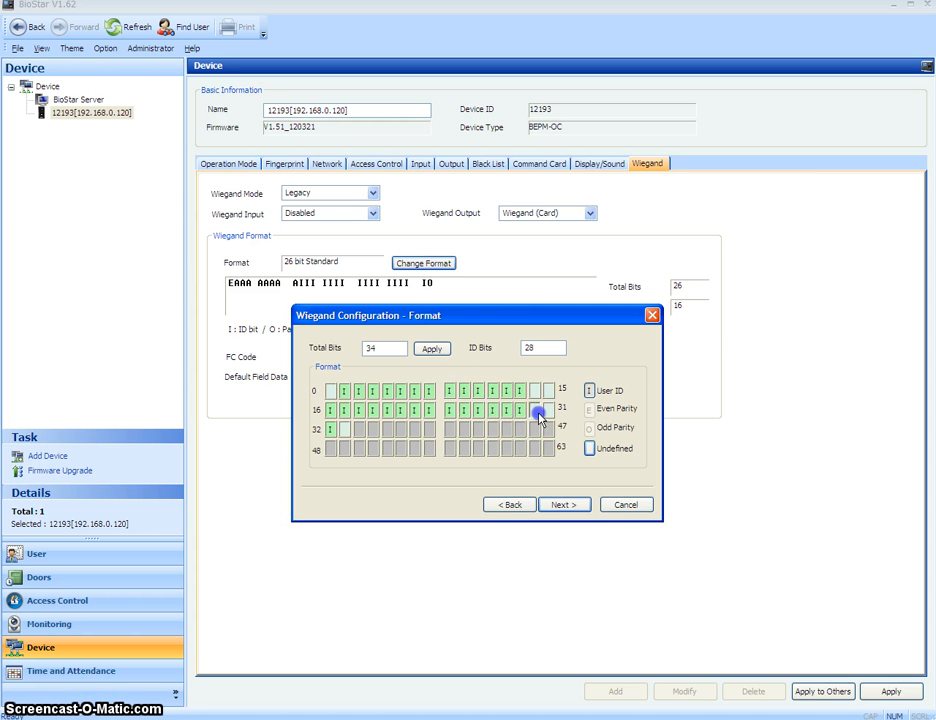
{"action": "left_click", "coordinate": [549, 410]}
{"action": "left_click", "coordinate": [556, 506]}
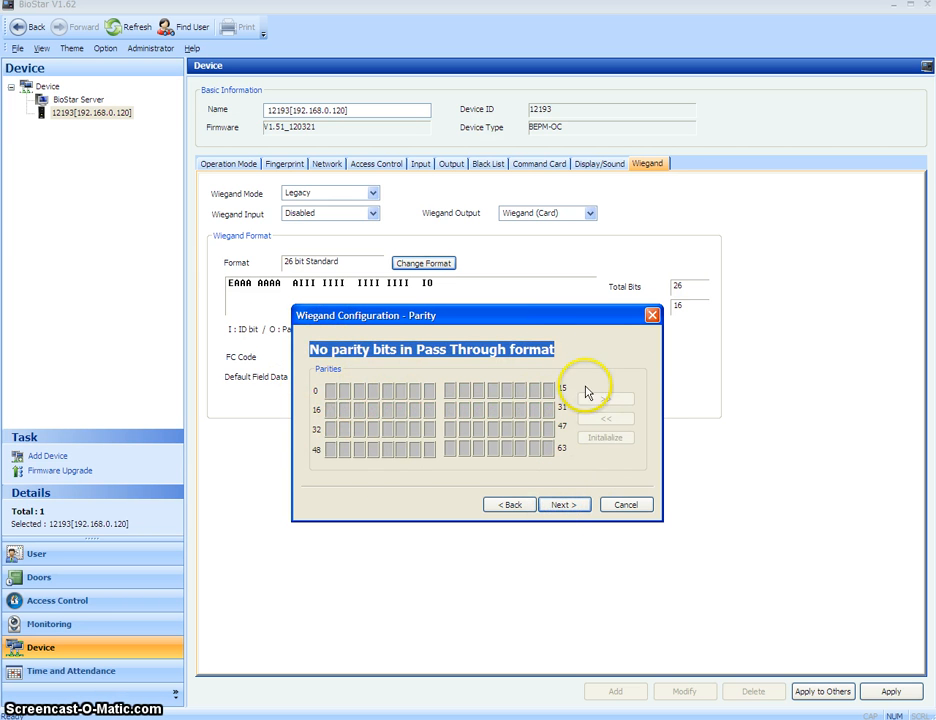
{"action": "left_click", "coordinate": [561, 505]}
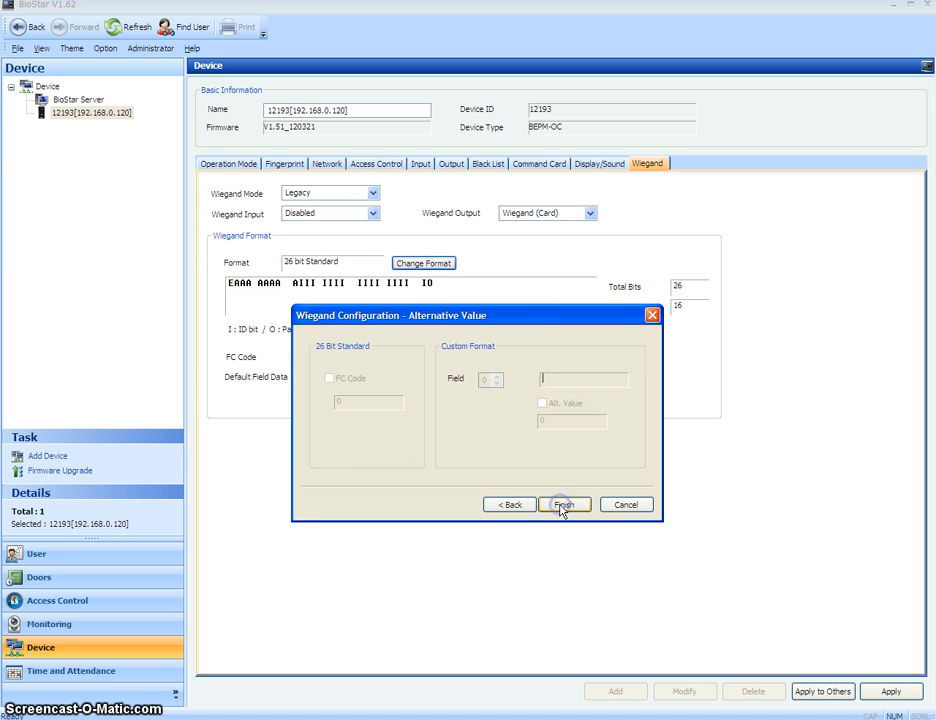
{"action": "left_click", "coordinate": [561, 505]}
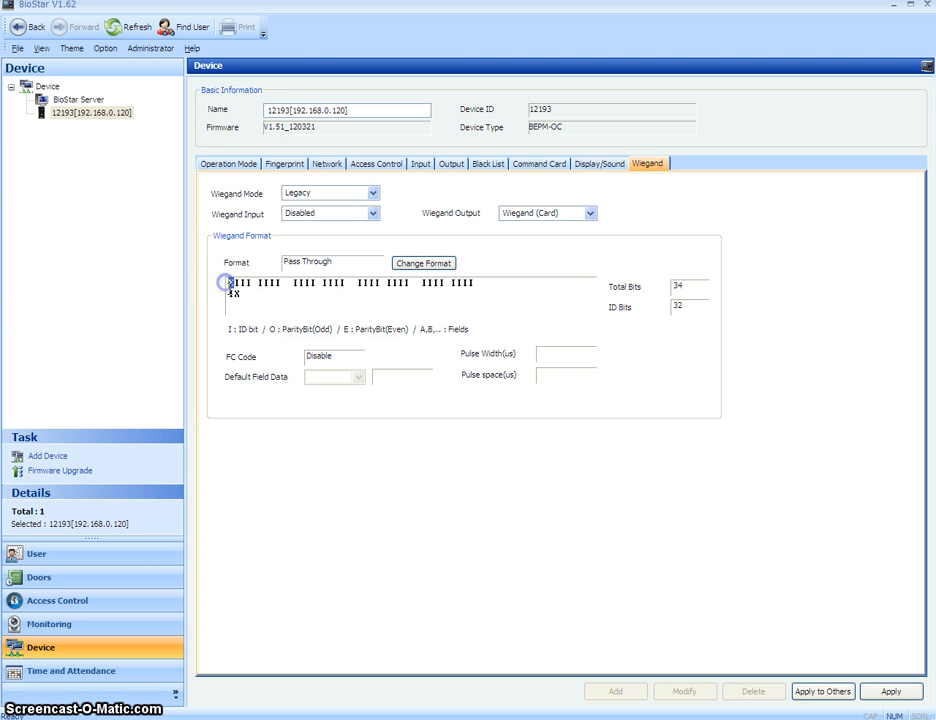
Keep reader 12193's Wiegand output as Wiegand (Card), then quit BioStar
{"action": "left_click_drag", "start_coordinate": [236, 293], "coordinate": [233, 284]}
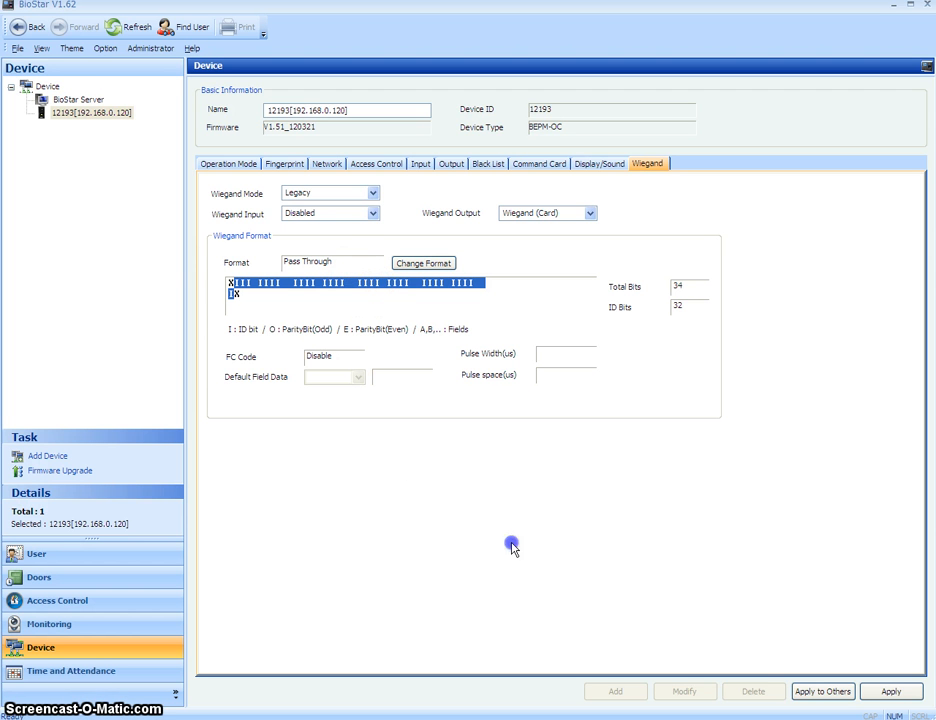
{"action": "left_click", "coordinate": [889, 693]}
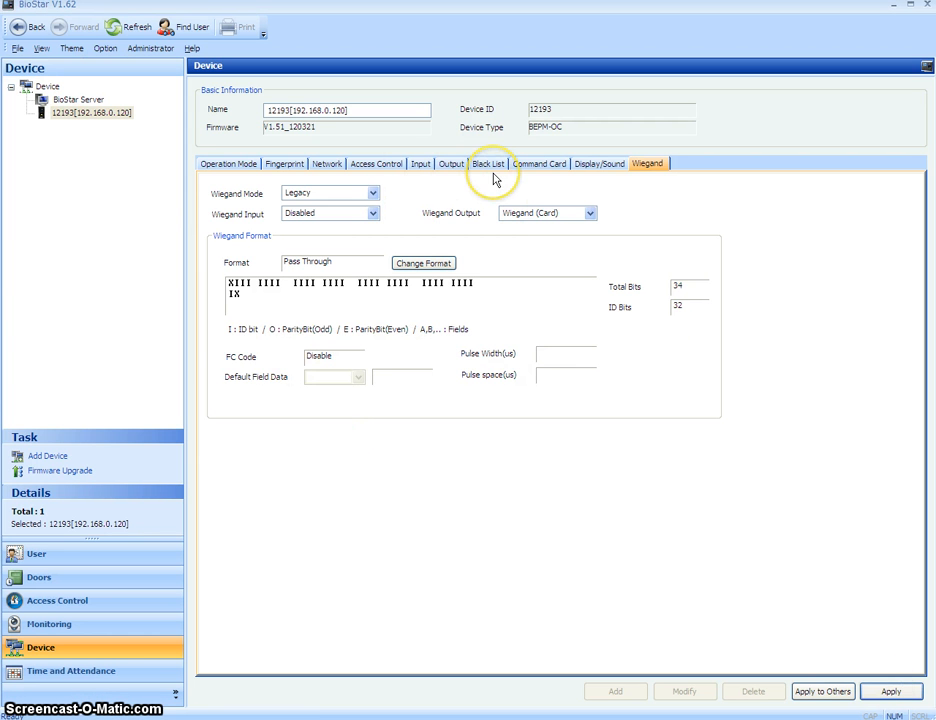
{"action": "left_click", "coordinate": [85, 116]}
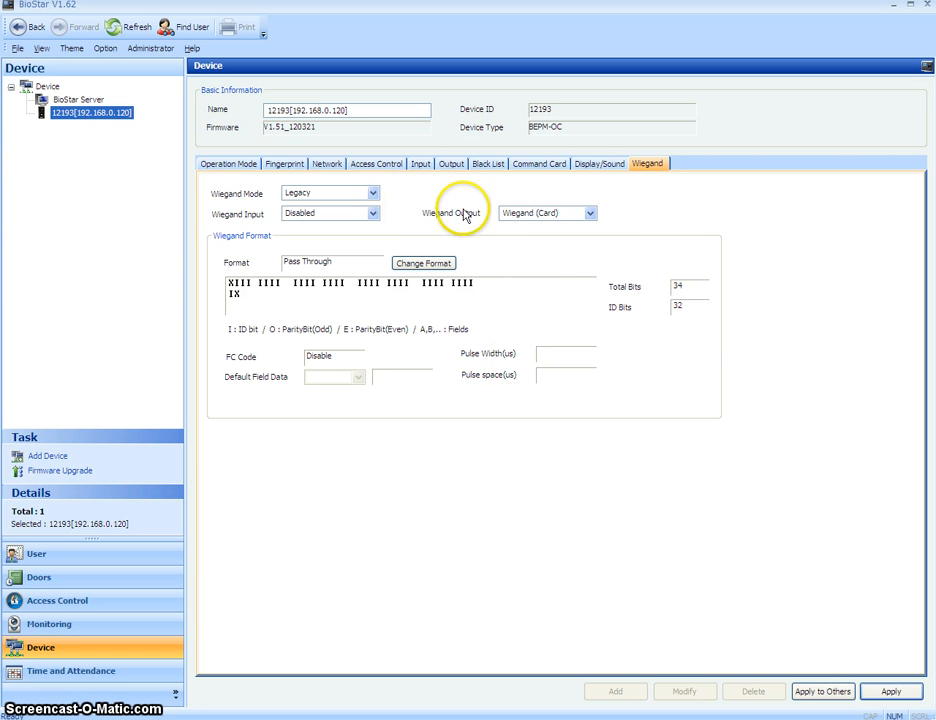
{"action": "left_click", "coordinate": [592, 214]}
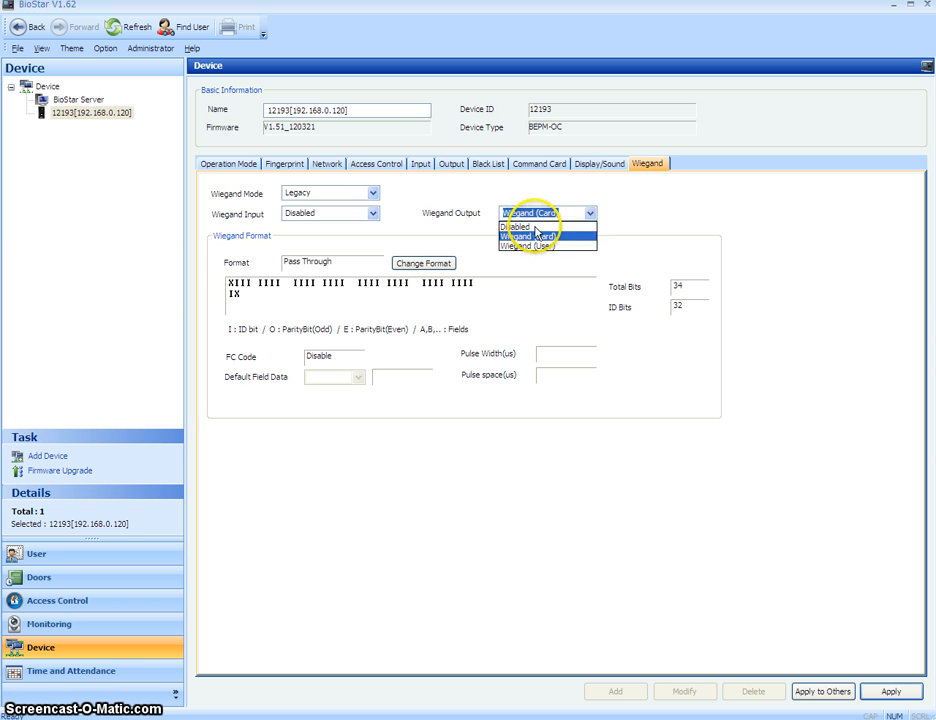
{"action": "left_click", "coordinate": [545, 236]}
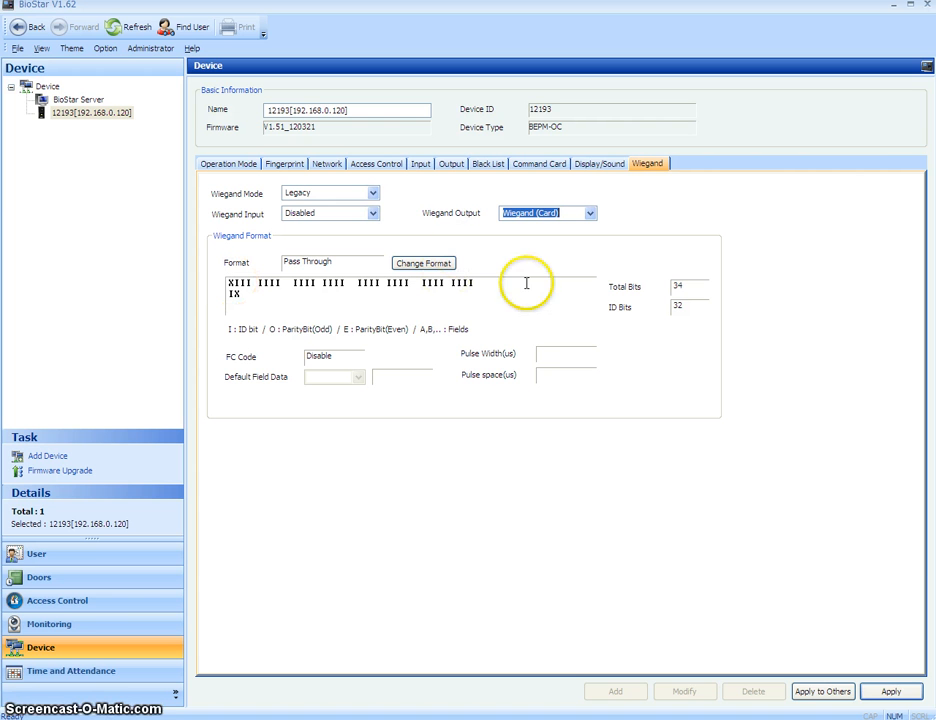
{"action": "left_click", "coordinate": [648, 622]}
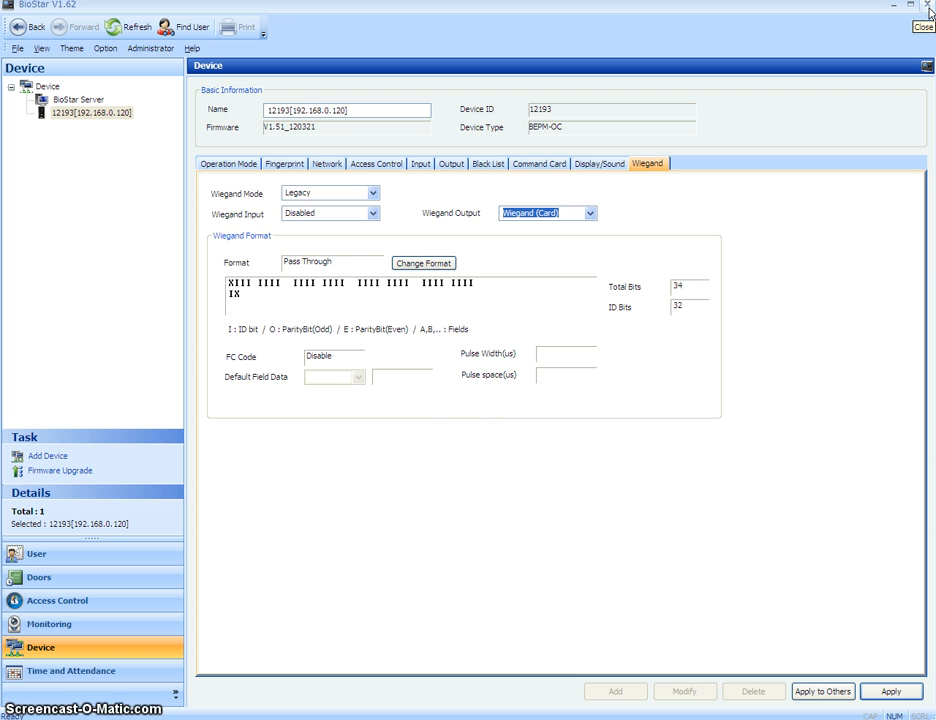
{"action": "left_click", "coordinate": [929, 8]}
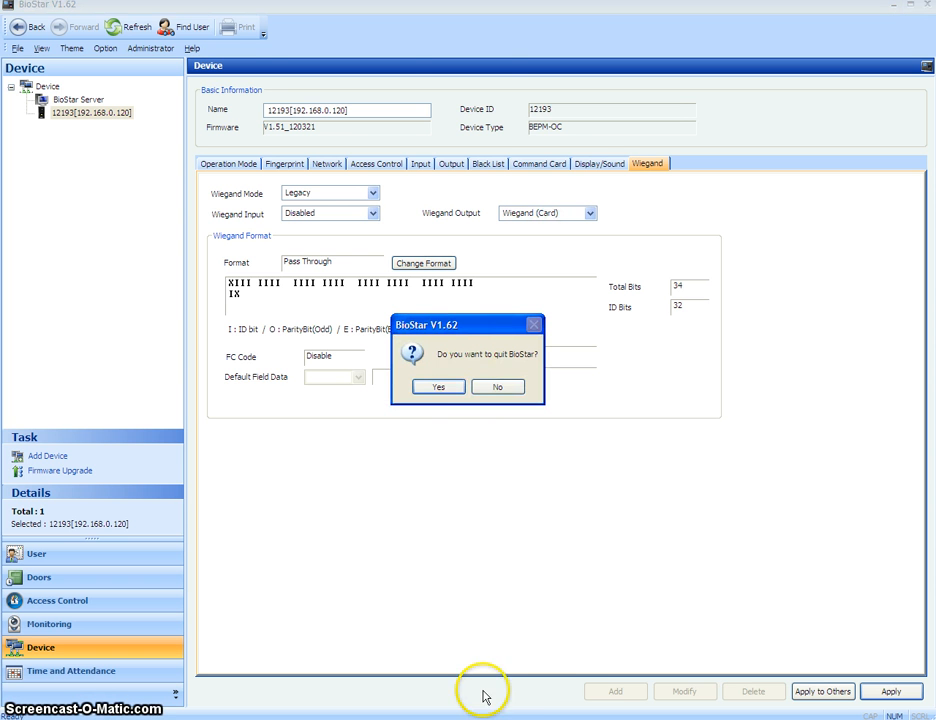
{"action": "left_click", "coordinate": [440, 387]}
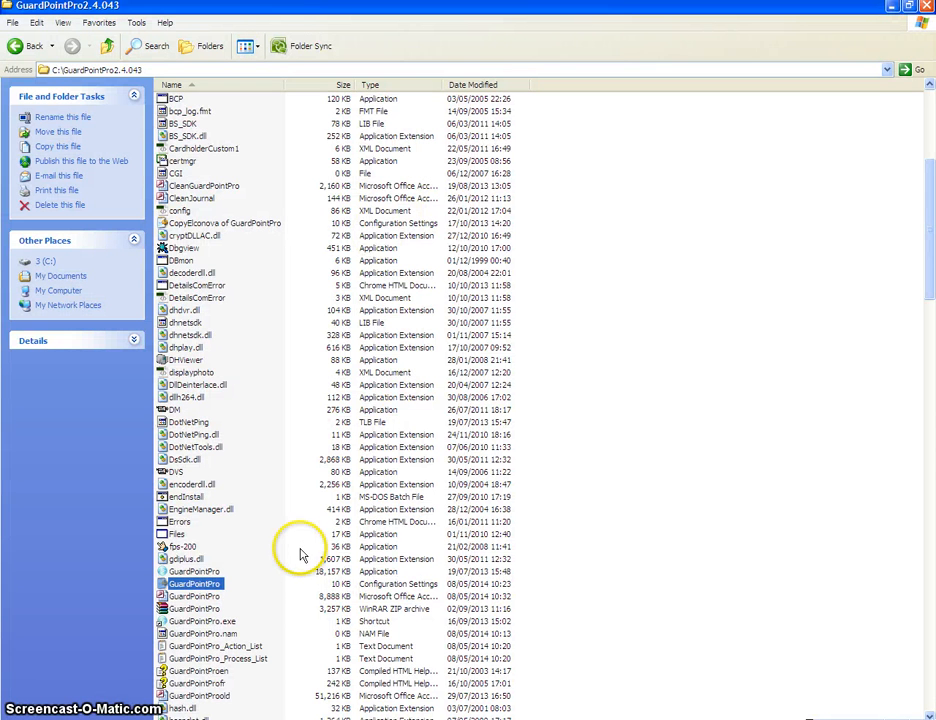
Open the GuardPointPro settings file in Notepad and search it for 'temp'
{"action": "left_click", "coordinate": [258, 583]}
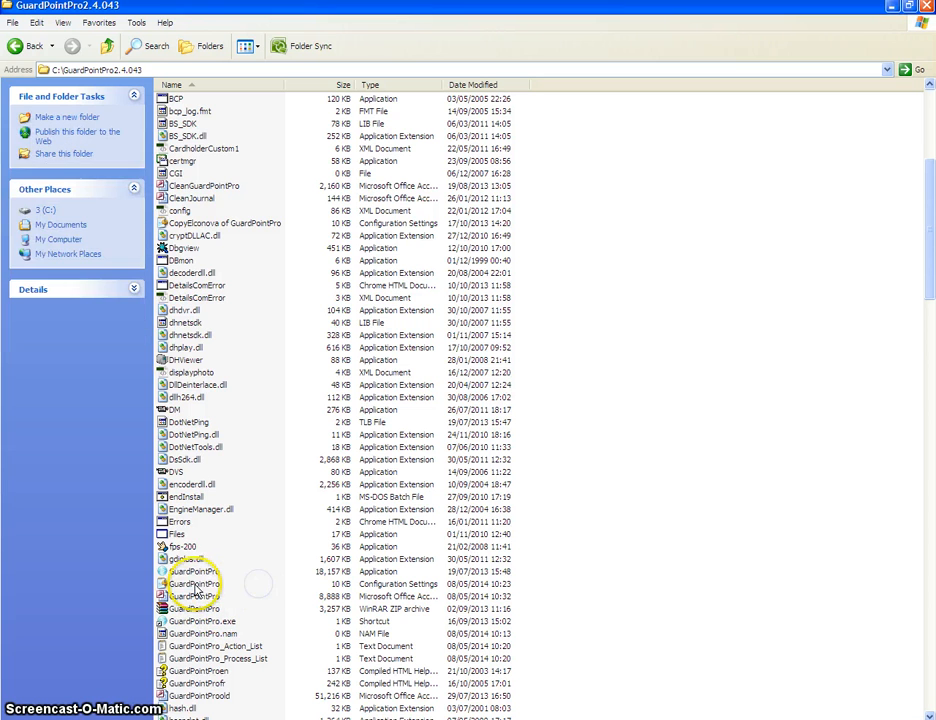
{"action": "left_click", "coordinate": [195, 584]}
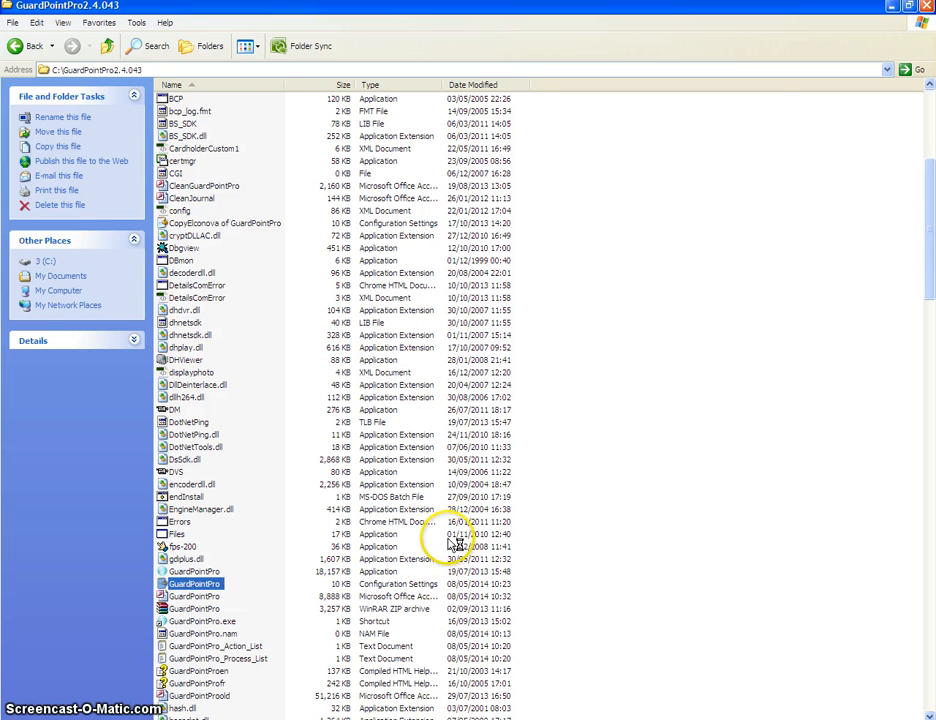
{"action": "key", "text": "Return"}
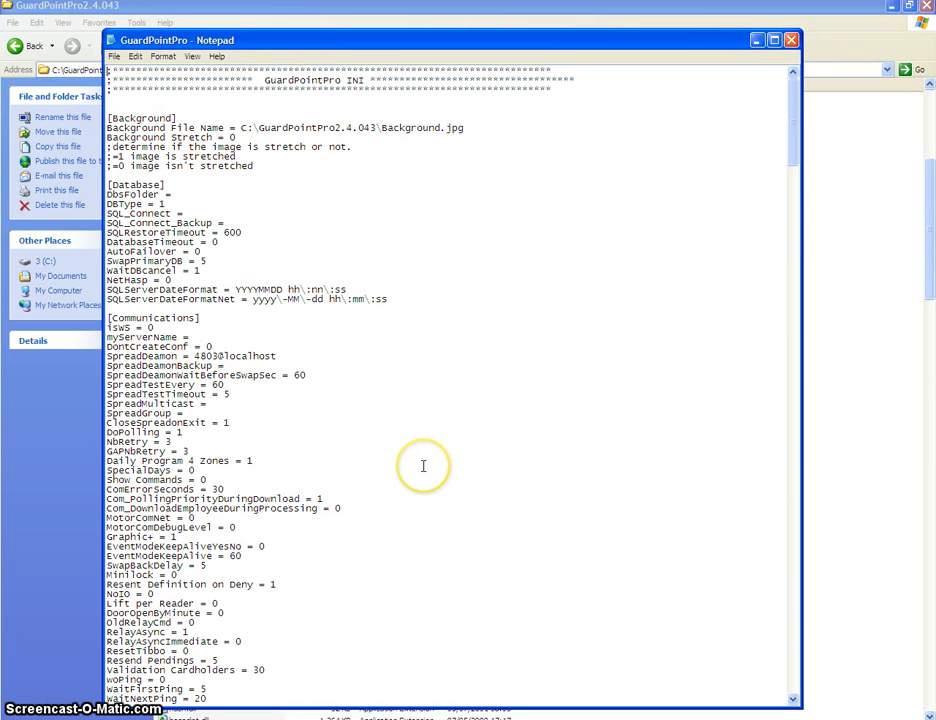
{"action": "key", "text": "ctrl+f"}
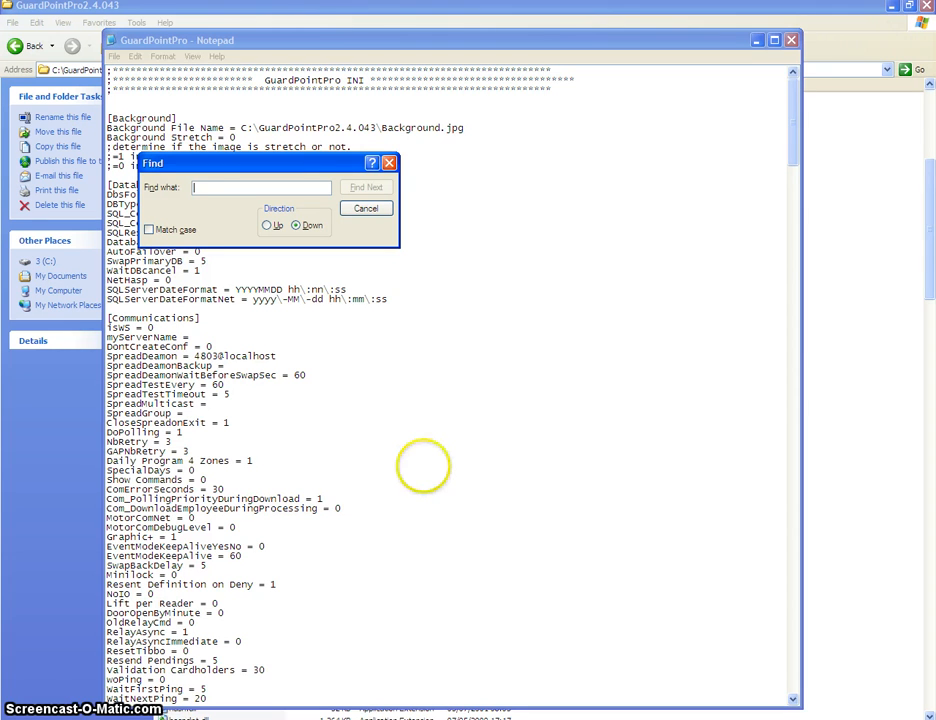
{"action": "type", "text": "template"}
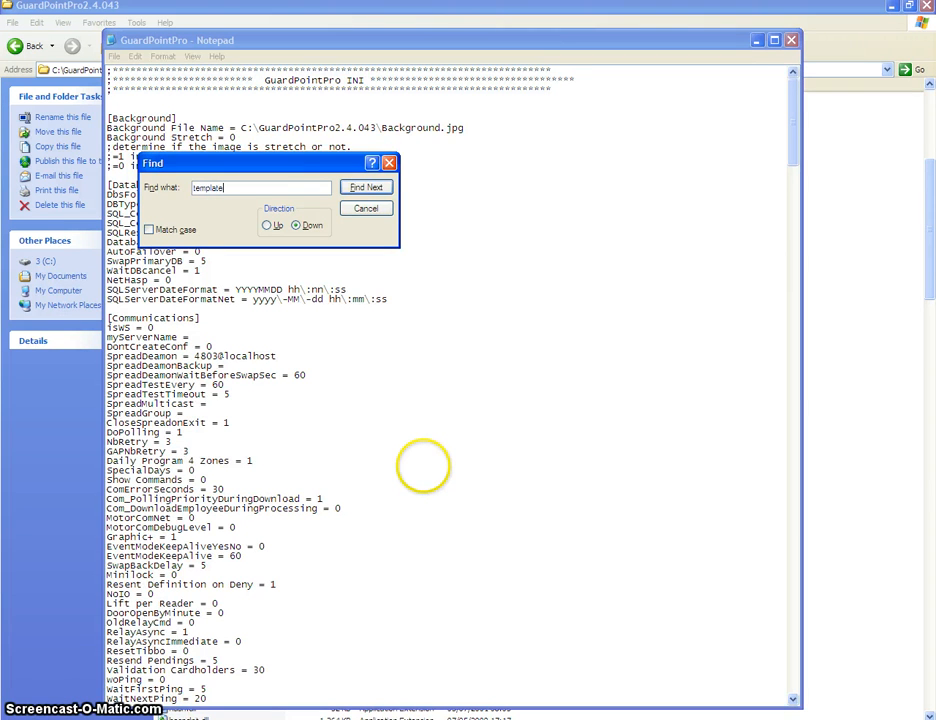
{"action": "left_click", "coordinate": [366, 187]}
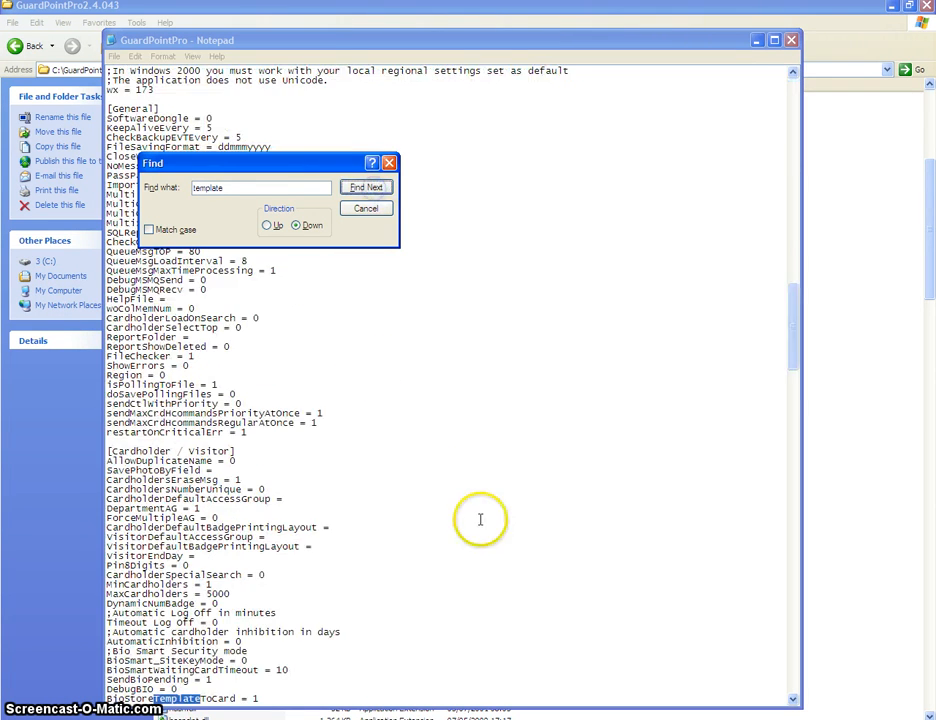
{"action": "left_click", "coordinate": [480, 518]}
{"action": "left_click", "coordinate": [366, 210]}
Confirm BioStoreTemplateToCard = 1, save the file and close Notepad
{"action": "scroll", "coordinate": [320, 690], "scroll_direction": "down", "scroll_amount": 2}
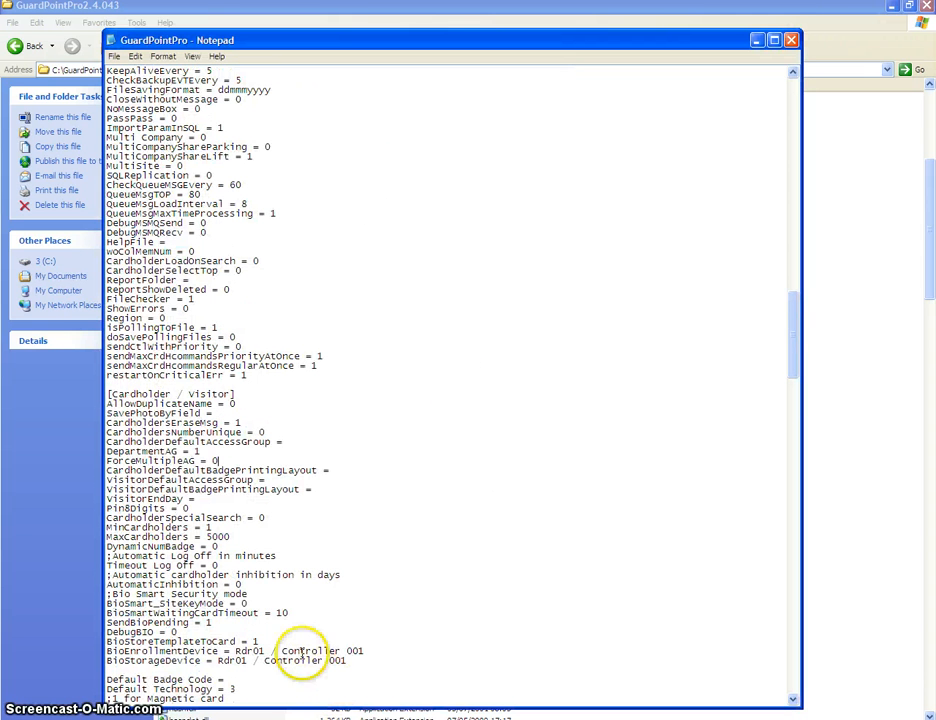
{"action": "left_click_drag", "start_coordinate": [259, 641], "coordinate": [166, 642]}
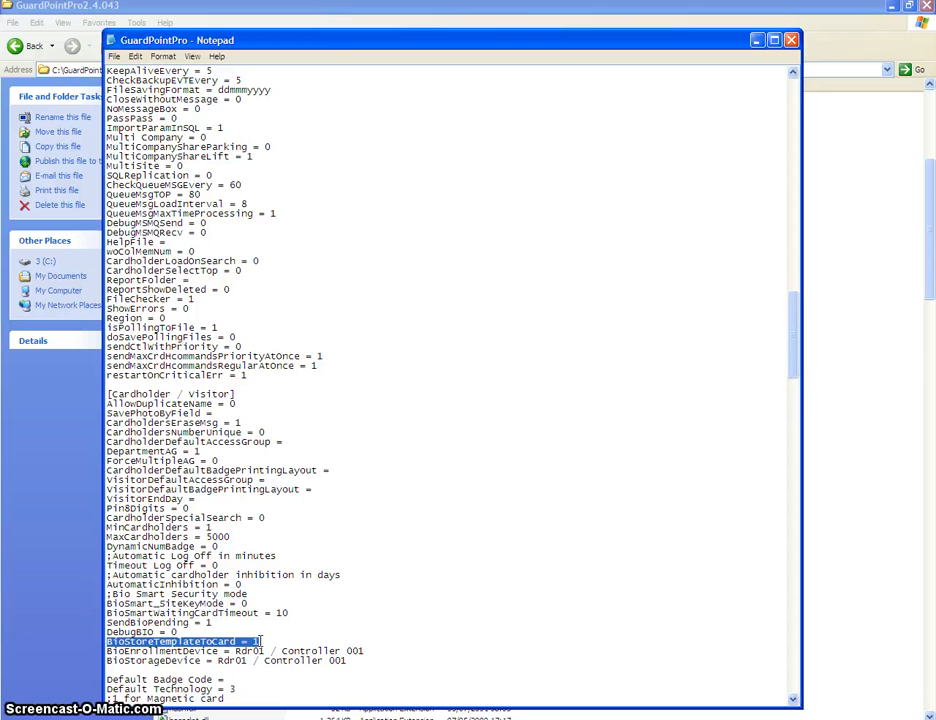
{"action": "left_click", "coordinate": [260, 641]}
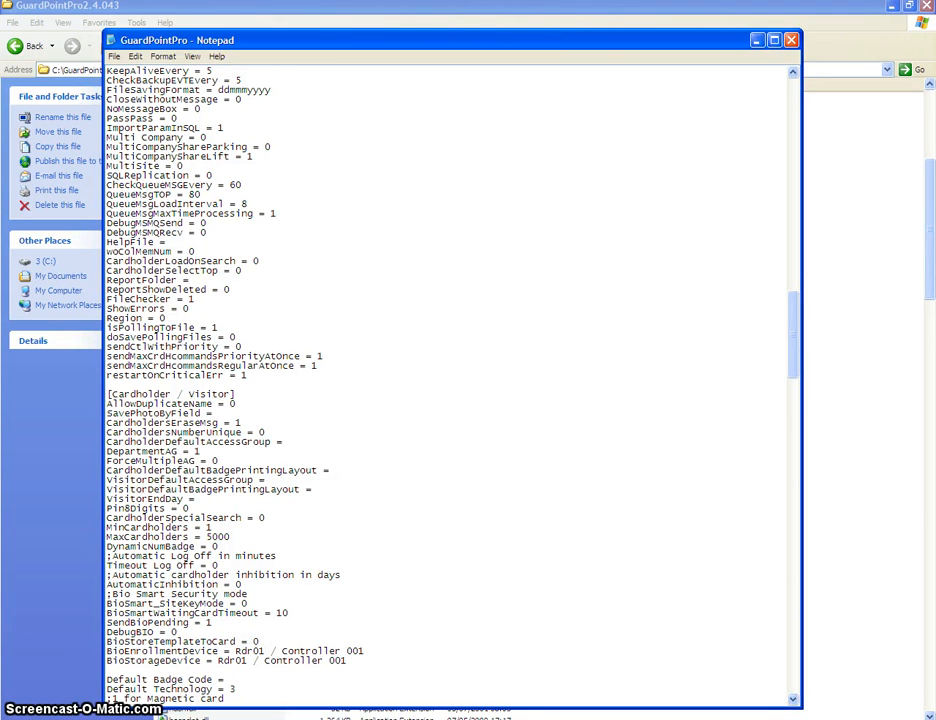
{"action": "left_click_drag", "start_coordinate": [258, 641], "coordinate": [97, 643]}
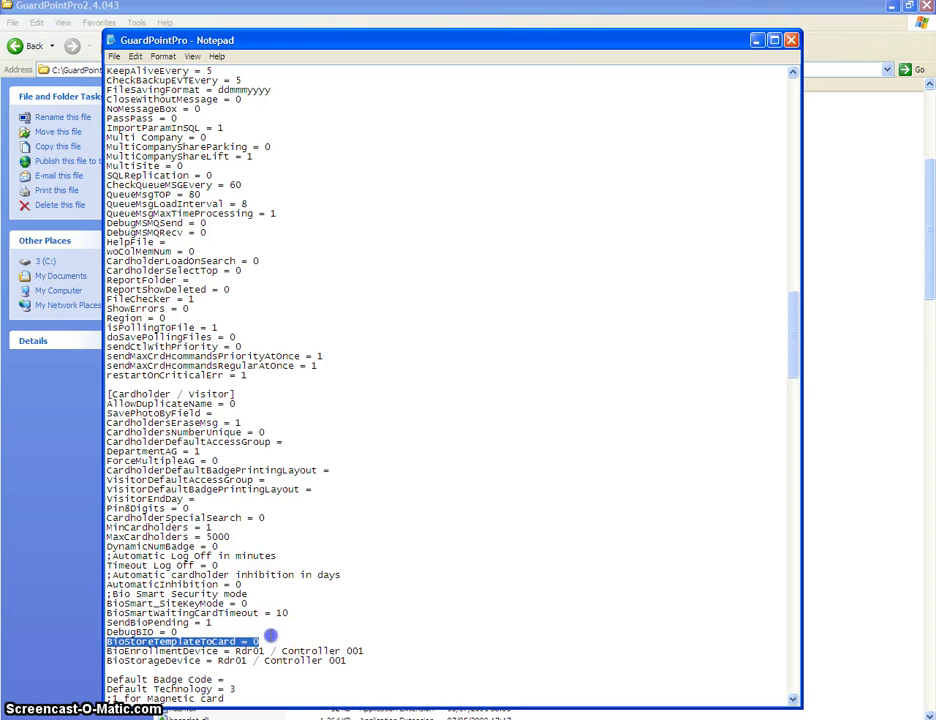
{"action": "left_click", "coordinate": [262, 641]}
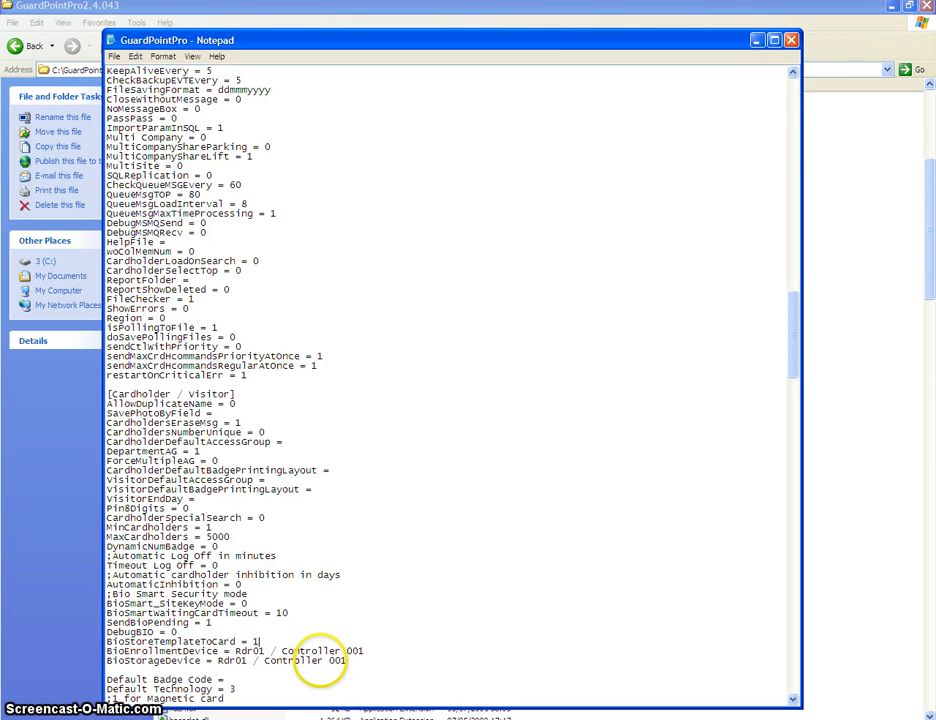
{"action": "left_click", "coordinate": [114, 56]}
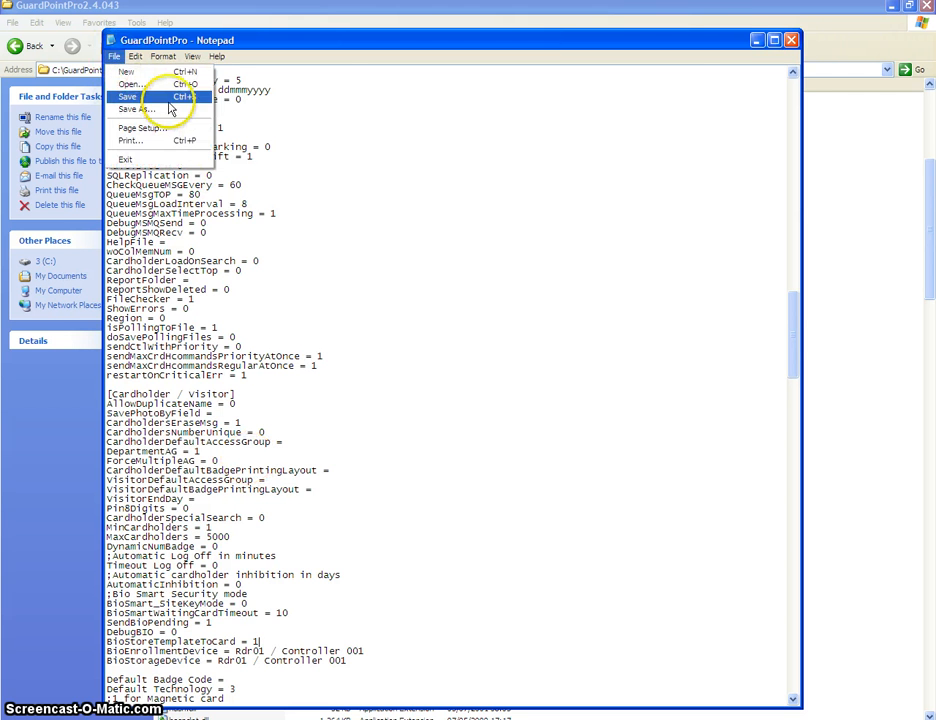
{"action": "left_click", "coordinate": [790, 40]}
Launch GuardPointPro.exe, log in with the account password, decline the backup, and open Controller settings
{"action": "left_click", "coordinate": [195, 572]}
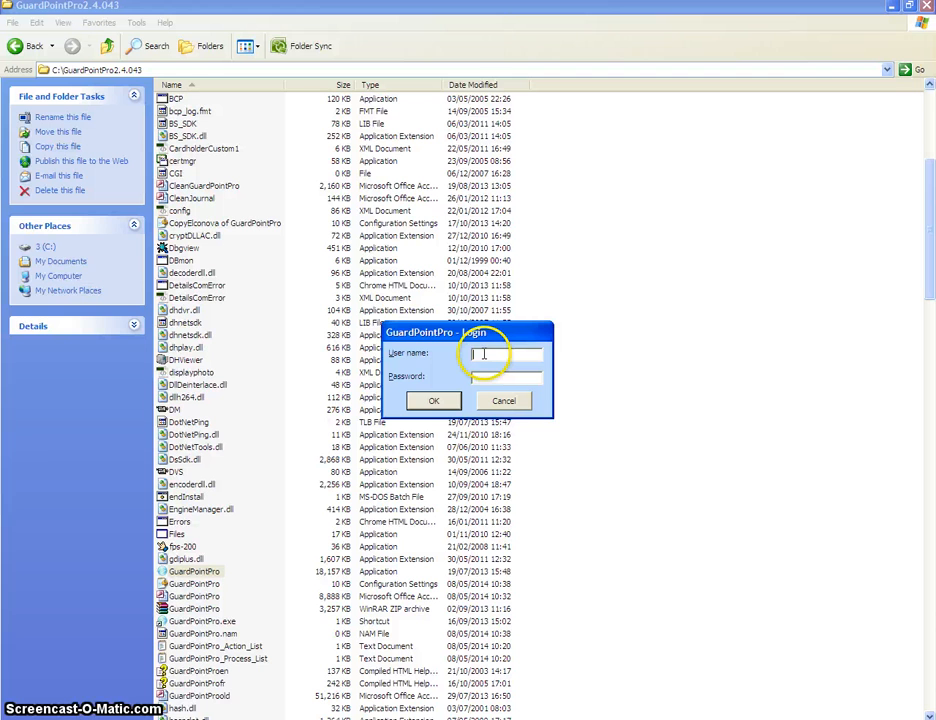
{"action": "type", "text": "00"}
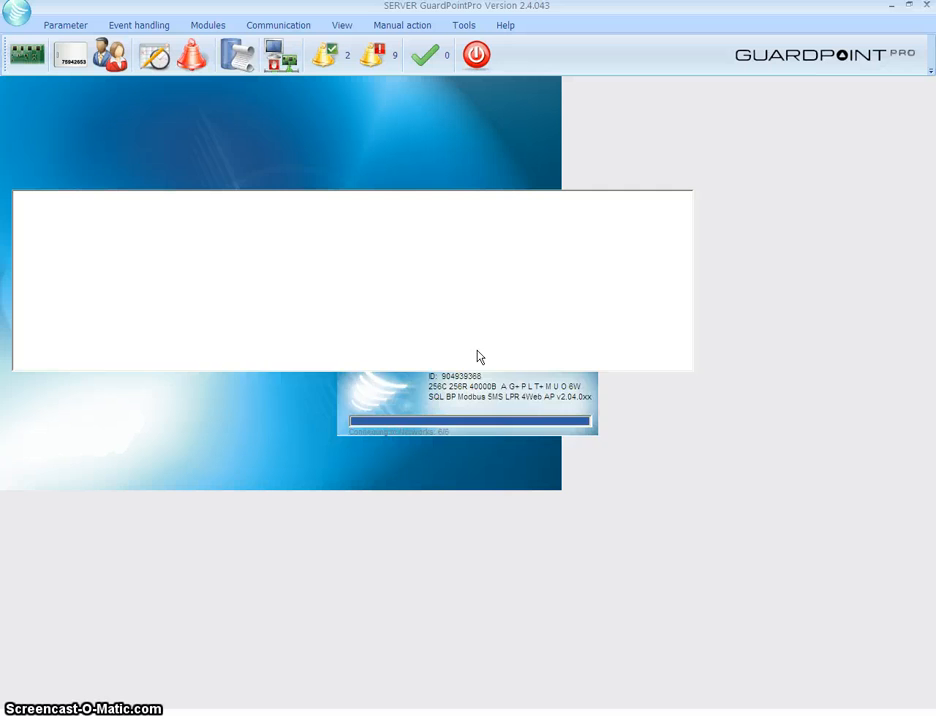
{"action": "left_click", "coordinate": [499, 408]}
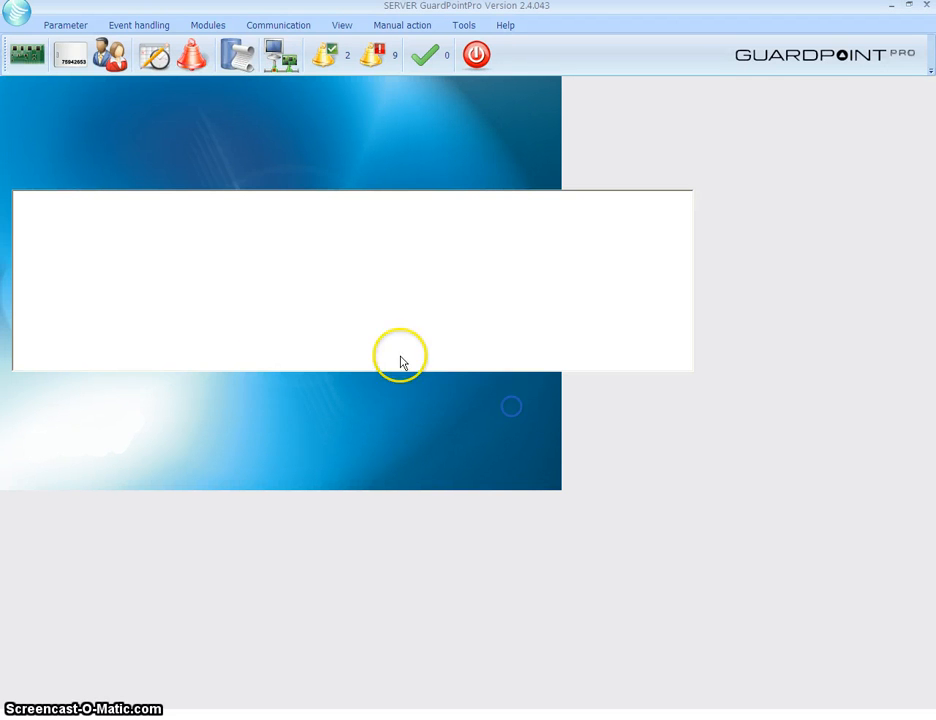
{"action": "left_click", "coordinate": [24, 56]}
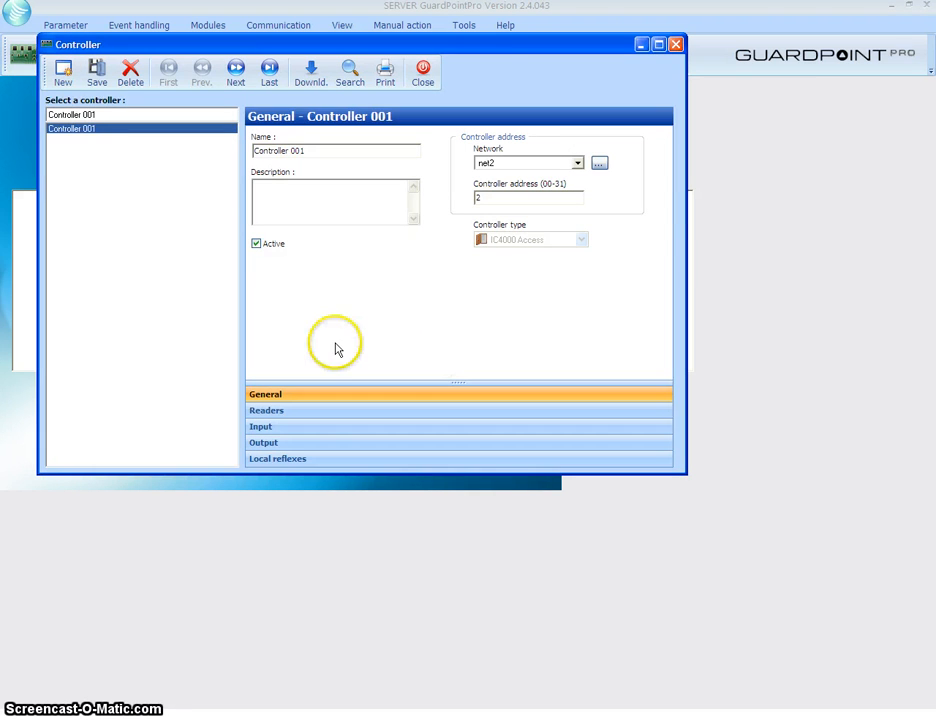
Open Controller 001's reader list and show reader Rdr02's general settings
{"action": "left_click", "coordinate": [423, 70]}
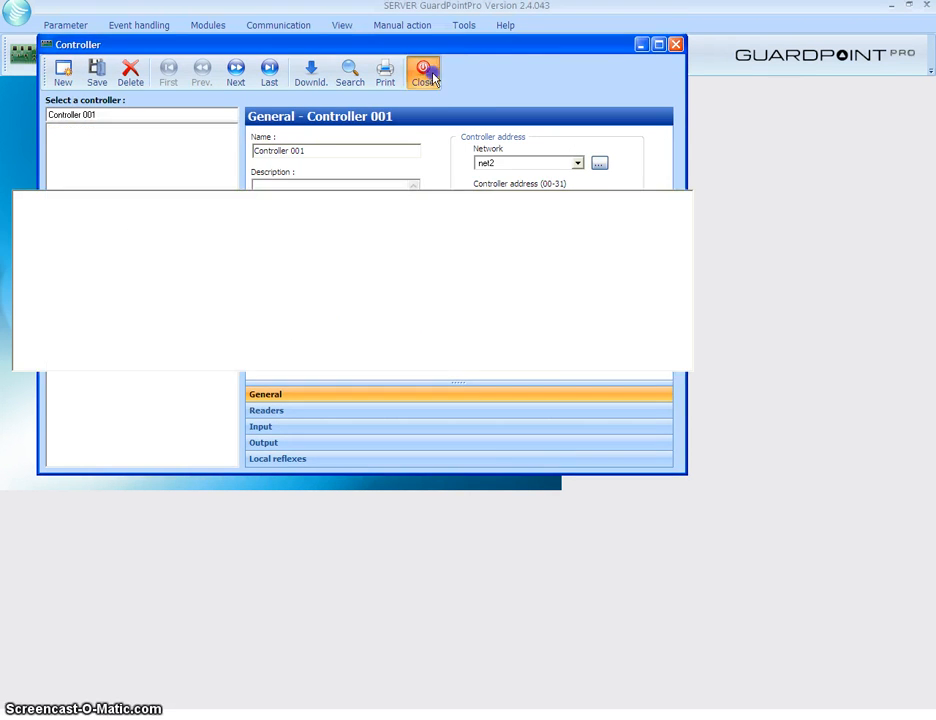
{"action": "left_click", "coordinate": [35, 60]}
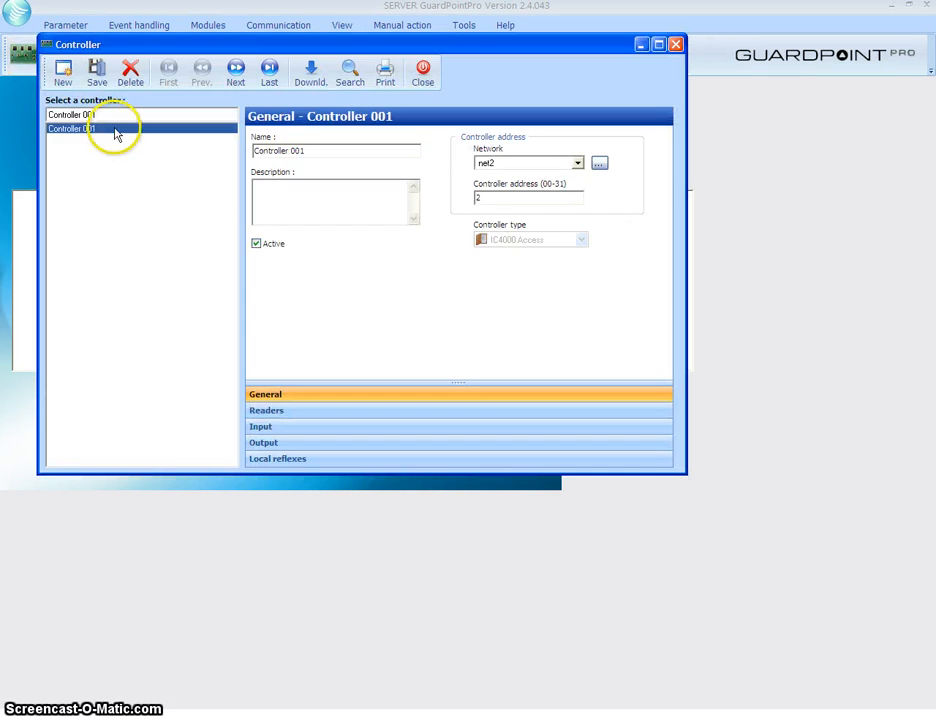
{"action": "left_click", "coordinate": [362, 411]}
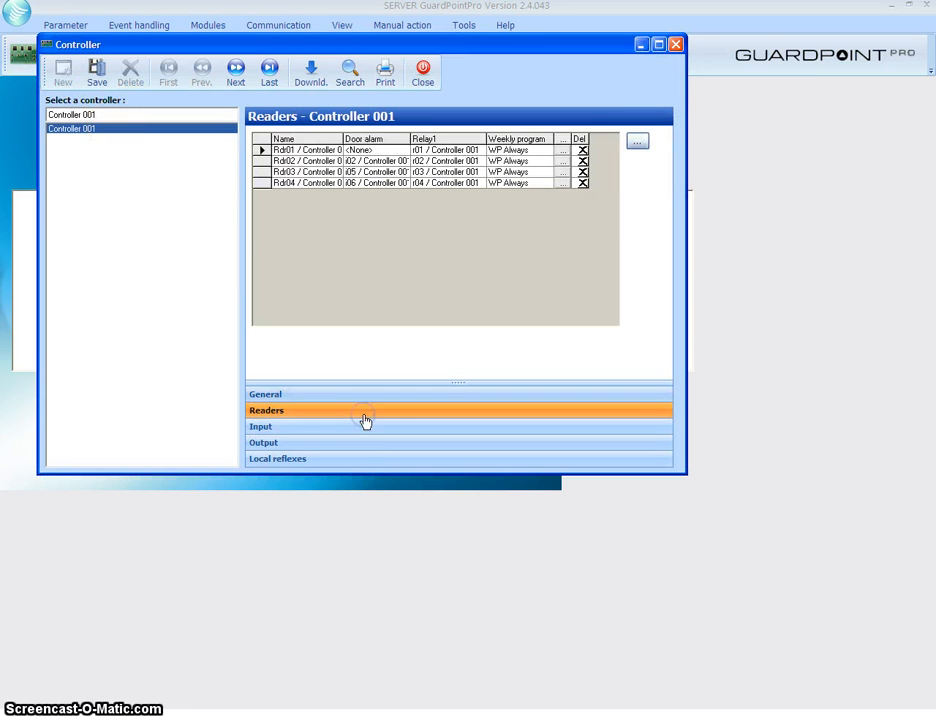
{"action": "left_click", "coordinate": [636, 143]}
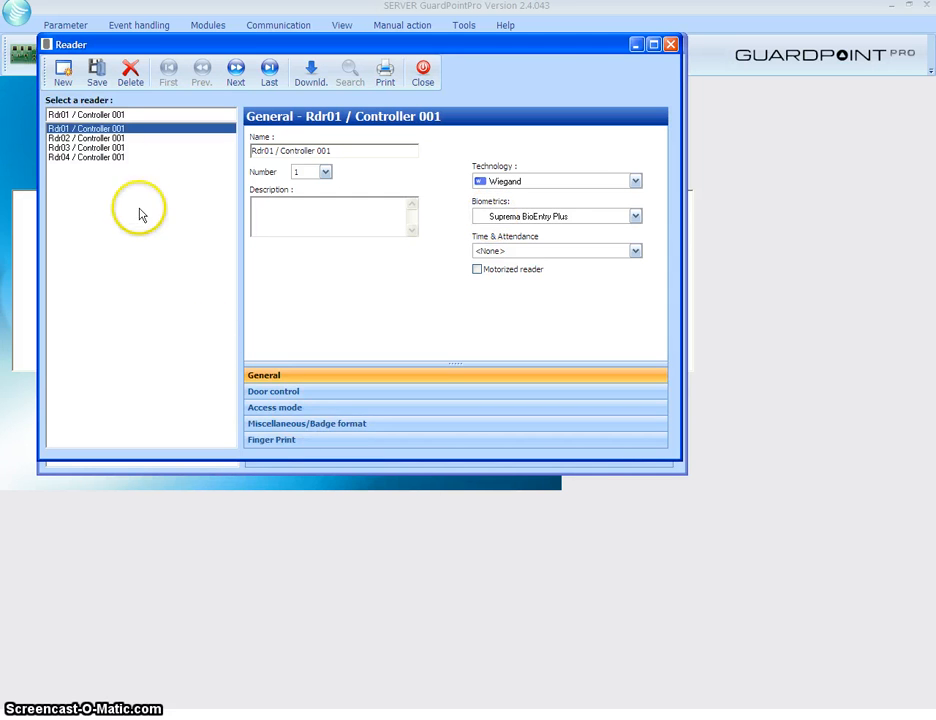
{"action": "left_click", "coordinate": [106, 139]}
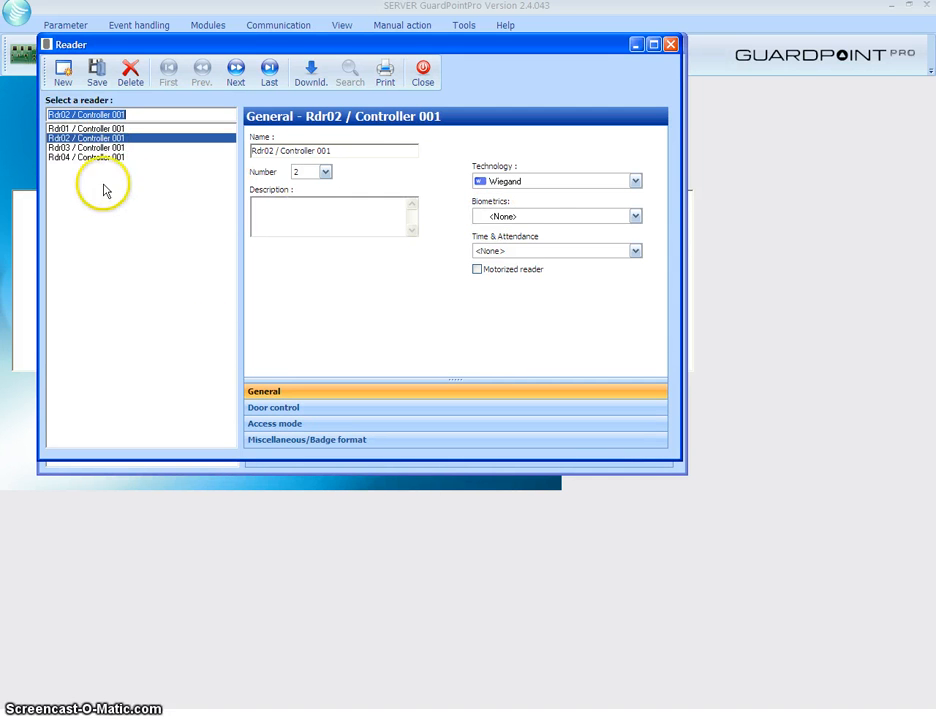
{"action": "left_click", "coordinate": [78, 129]}
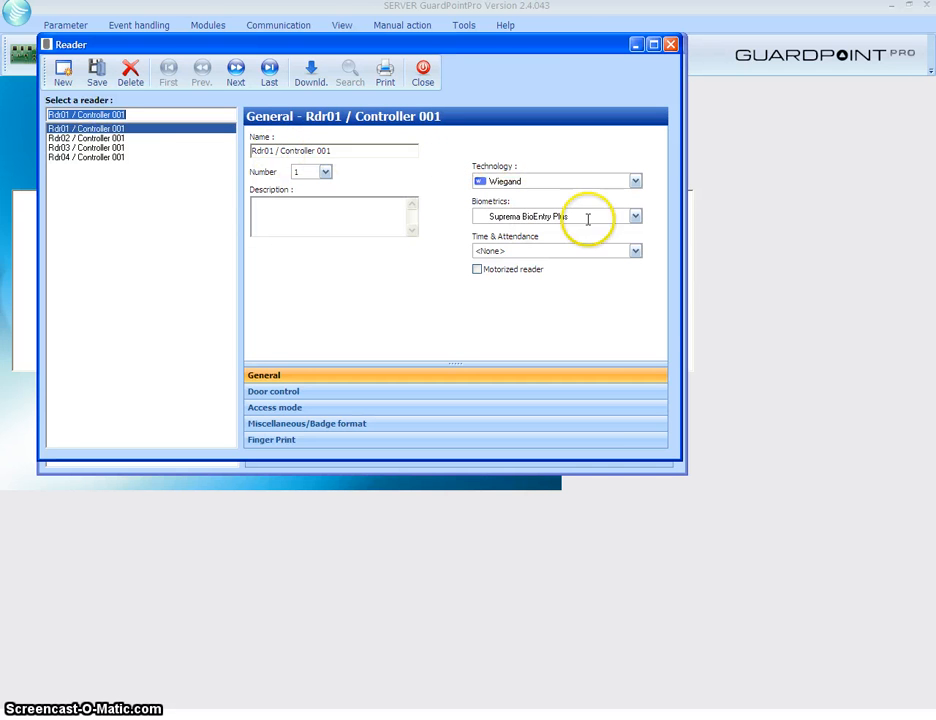
{"action": "left_click", "coordinate": [96, 138]}
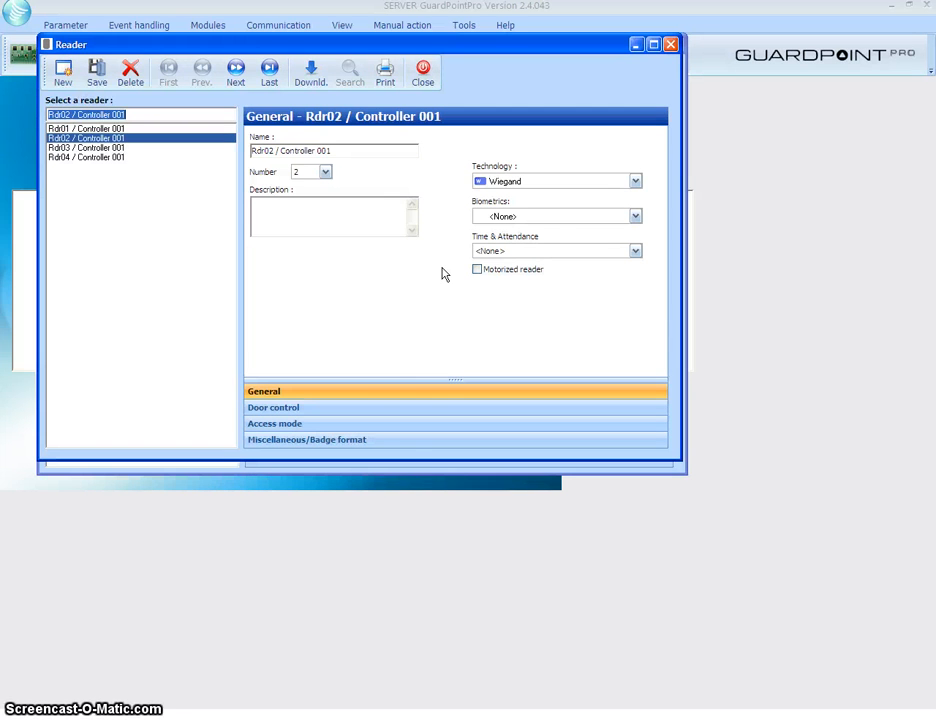
Set Rdr02's badge format to 15, save it, and close the Reader and Controller windows
{"action": "left_click", "coordinate": [382, 441]}
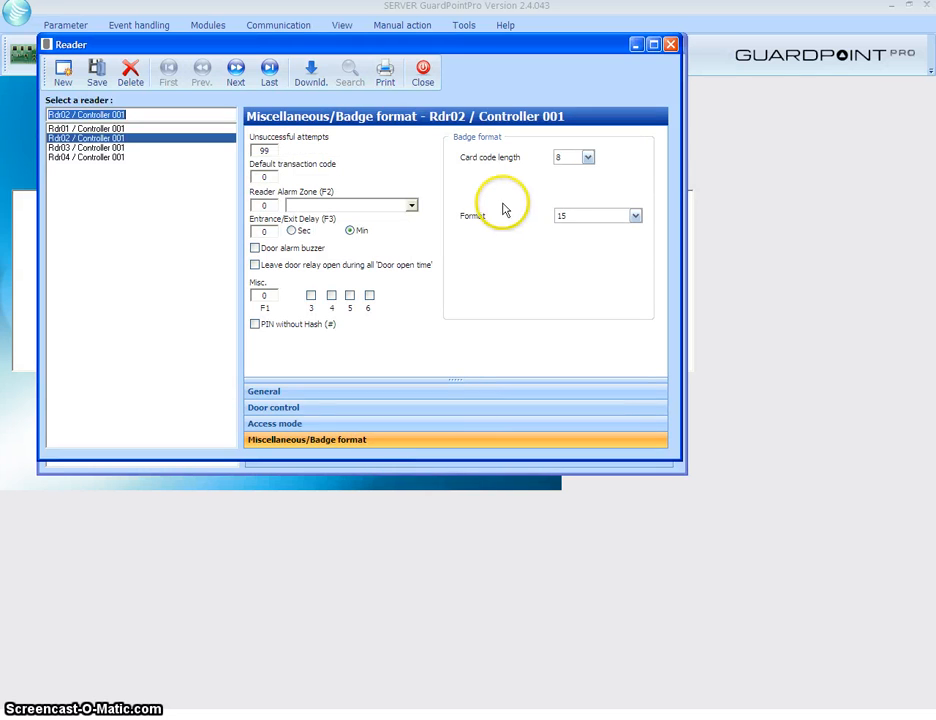
{"action": "left_click", "coordinate": [637, 215]}
{"action": "left_click_drag", "start_coordinate": [640, 256], "coordinate": [642, 227]}
{"action": "left_click", "coordinate": [598, 231]}
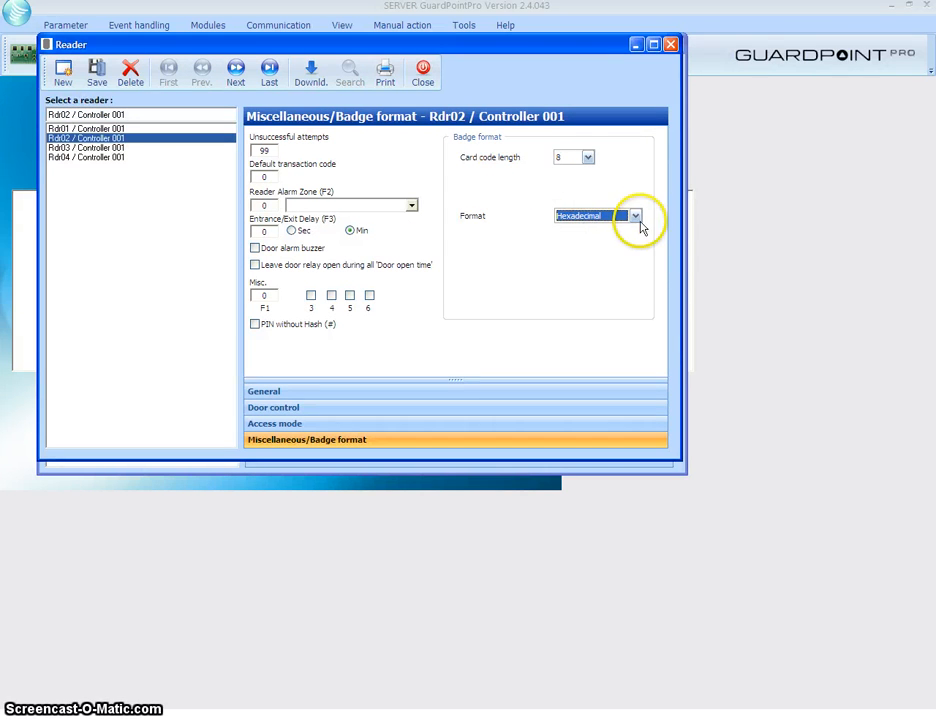
{"action": "left_click", "coordinate": [636, 218]}
{"action": "left_click", "coordinate": [637, 294]}
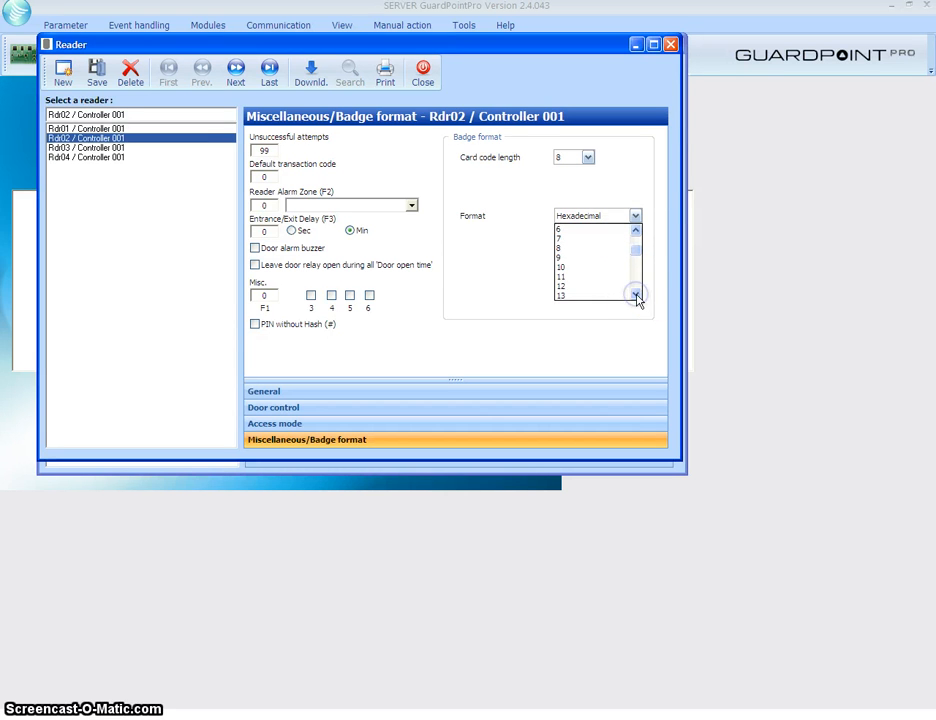
{"action": "left_click", "coordinate": [611, 289]}
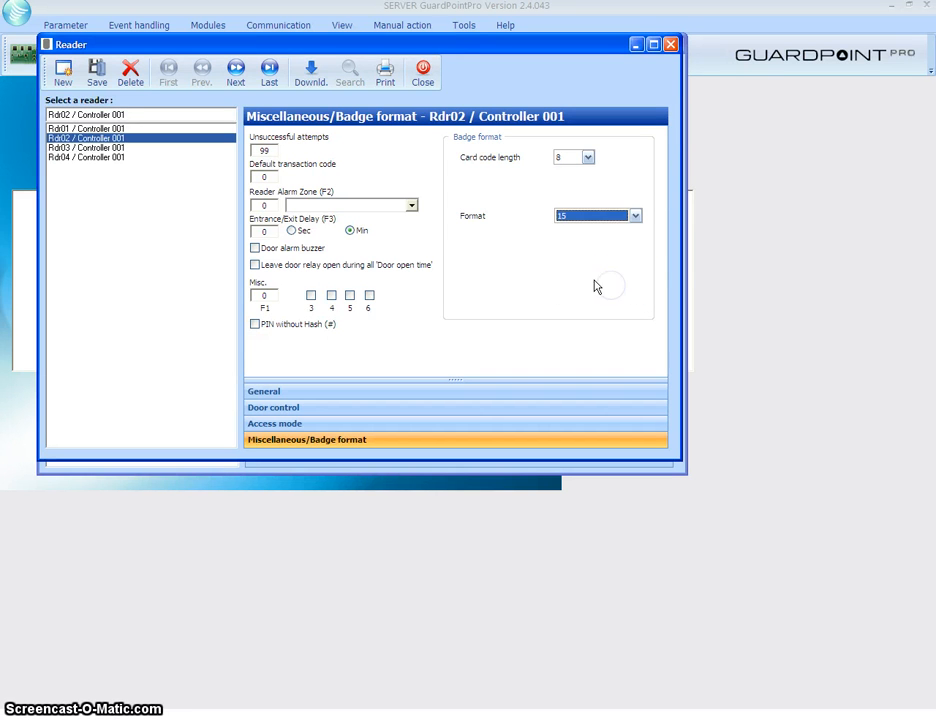
{"action": "left_click", "coordinate": [101, 76]}
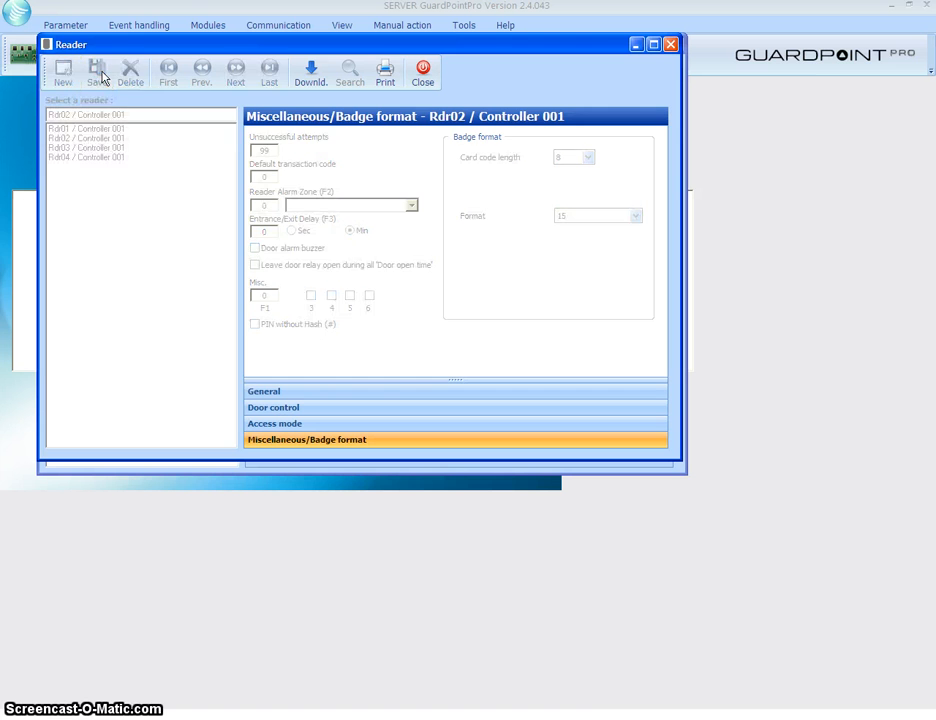
{"action": "left_click", "coordinate": [425, 74]}
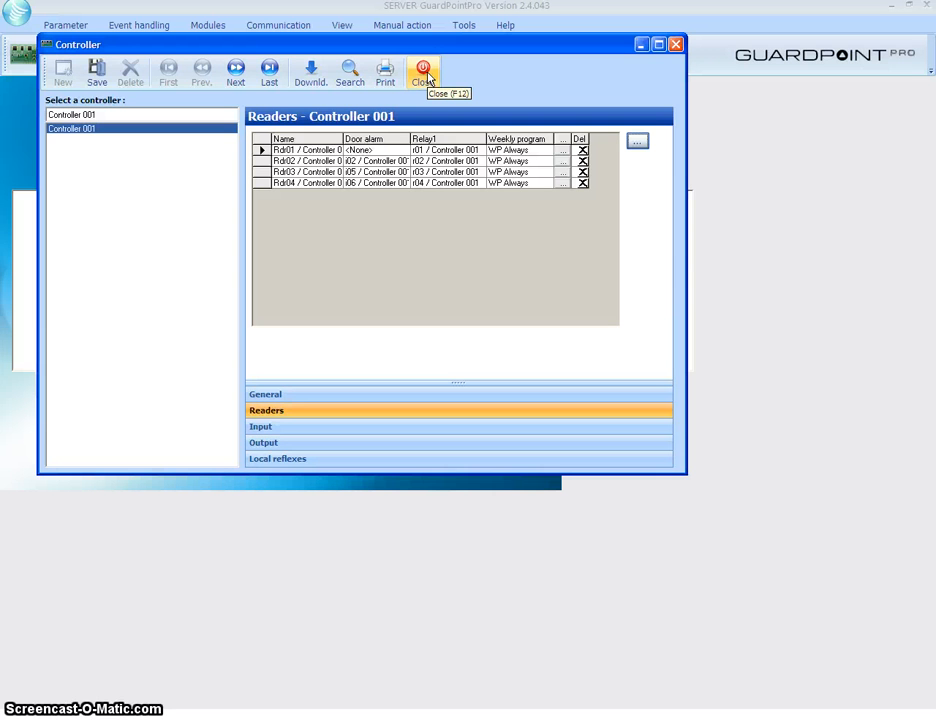
{"action": "left_click", "coordinate": [425, 74]}
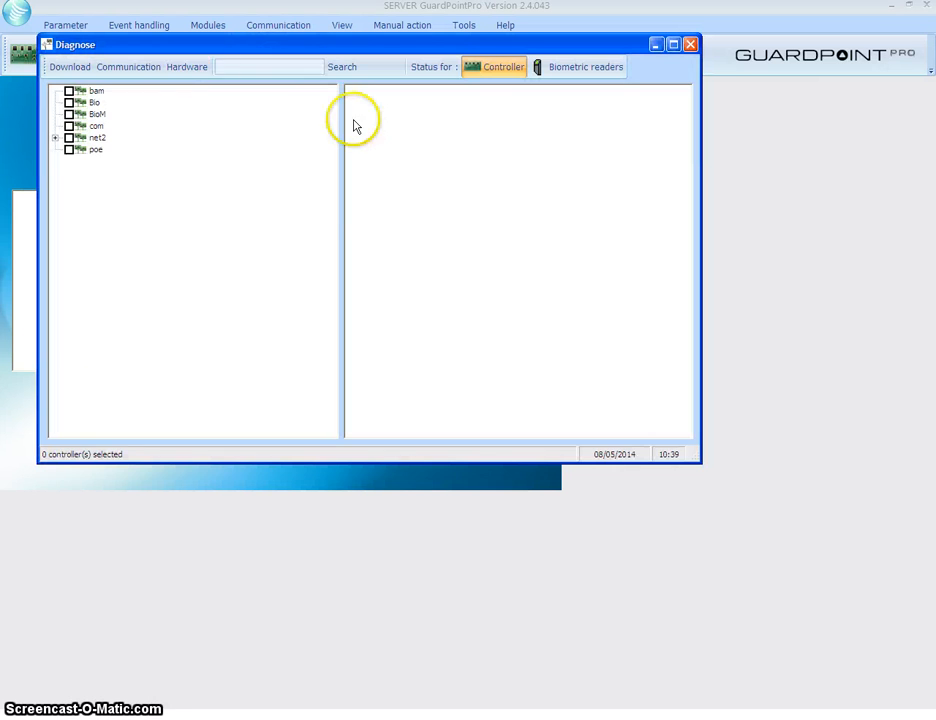
Send a complete initialisation to Controller 001 on net2 and view biometric reader status
{"action": "left_click", "coordinate": [56, 138]}
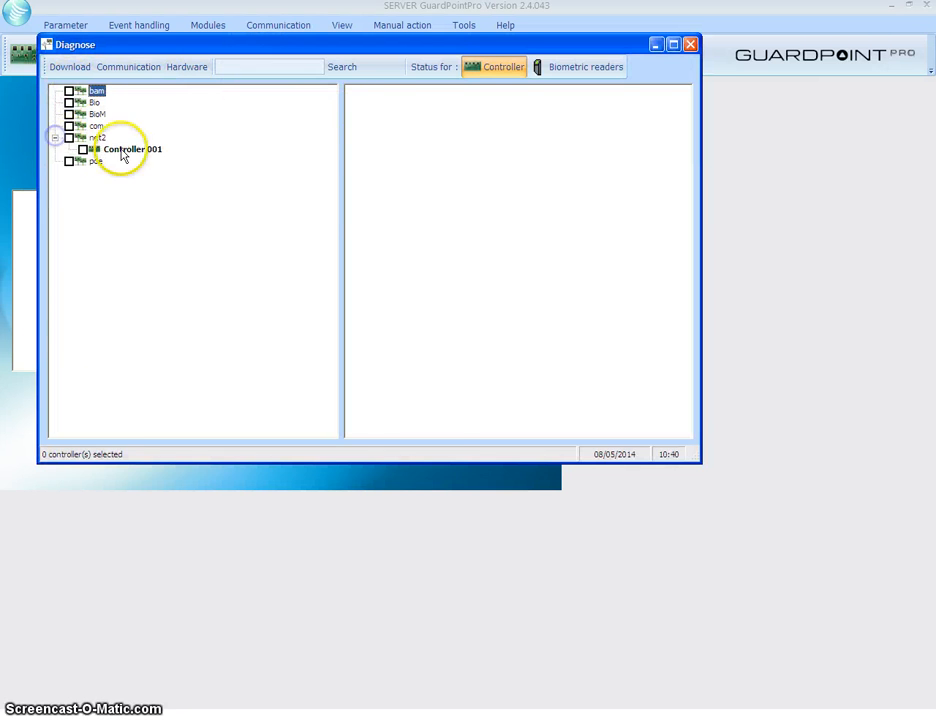
{"action": "left_click", "coordinate": [125, 150]}
{"action": "left_click", "coordinate": [66, 66]}
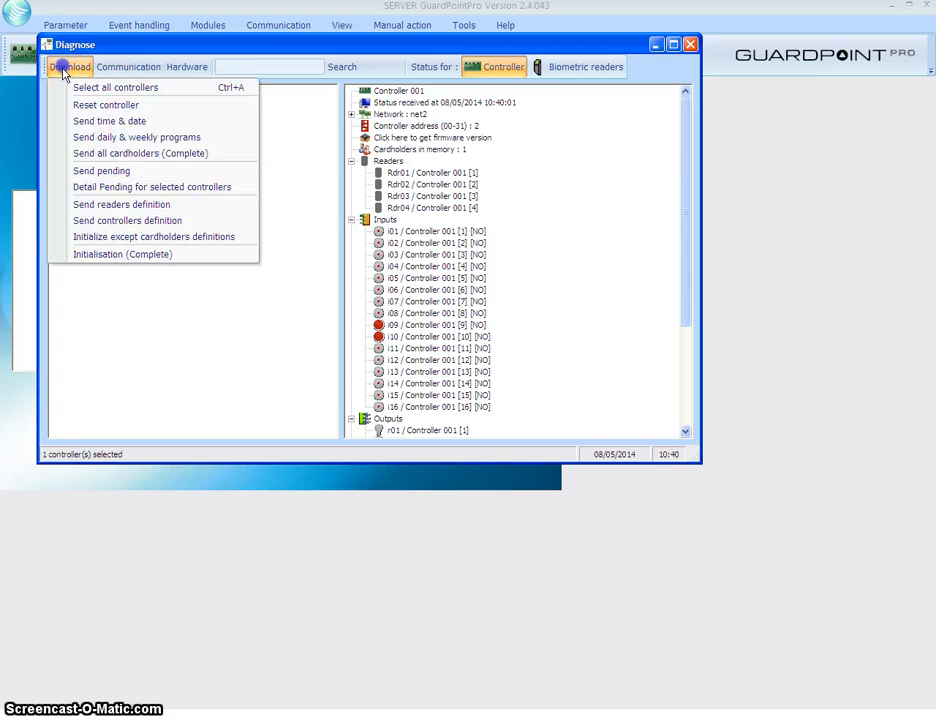
{"action": "left_click", "coordinate": [144, 258]}
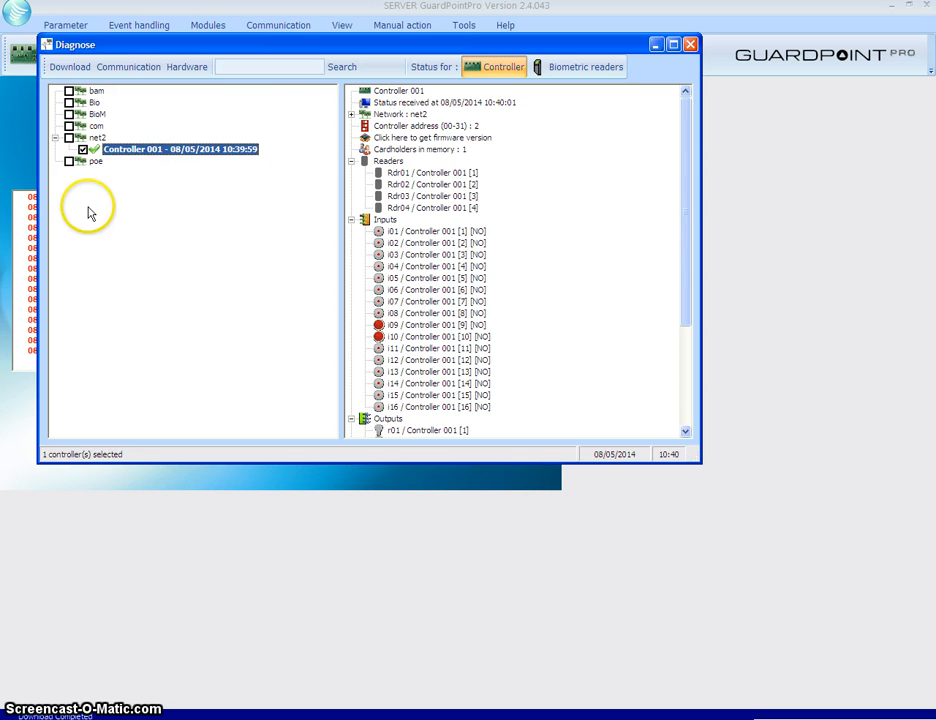
{"action": "left_click", "coordinate": [580, 68]}
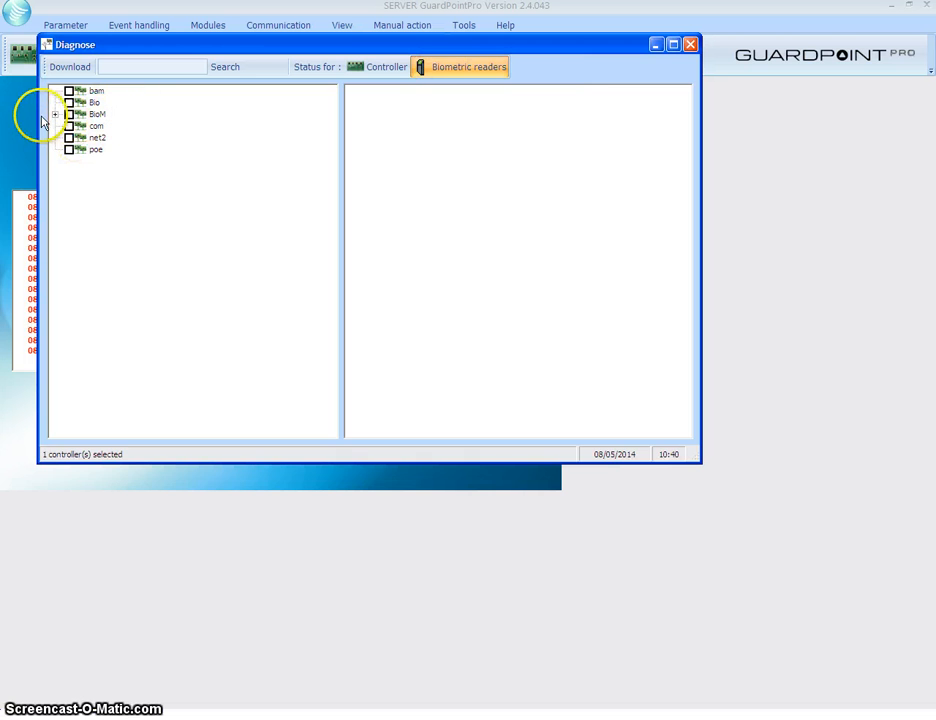
Select biometric reader Rdr01 under BioM and initialise it
{"action": "left_click", "coordinate": [56, 115]}
{"action": "left_click", "coordinate": [156, 126]}
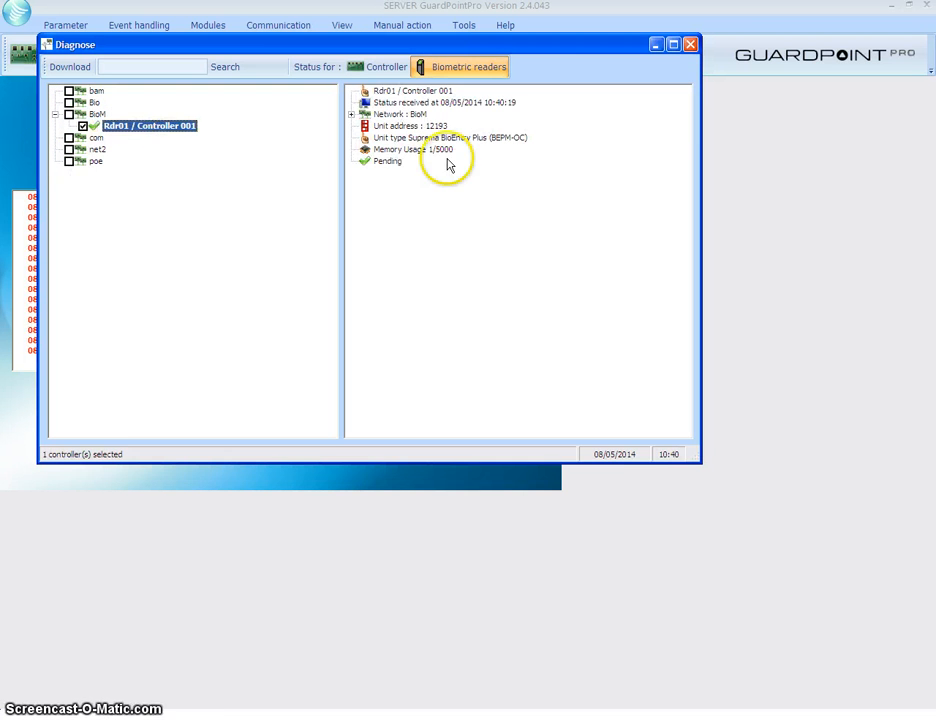
{"action": "left_click", "coordinate": [64, 68]}
{"action": "left_click", "coordinate": [110, 123]}
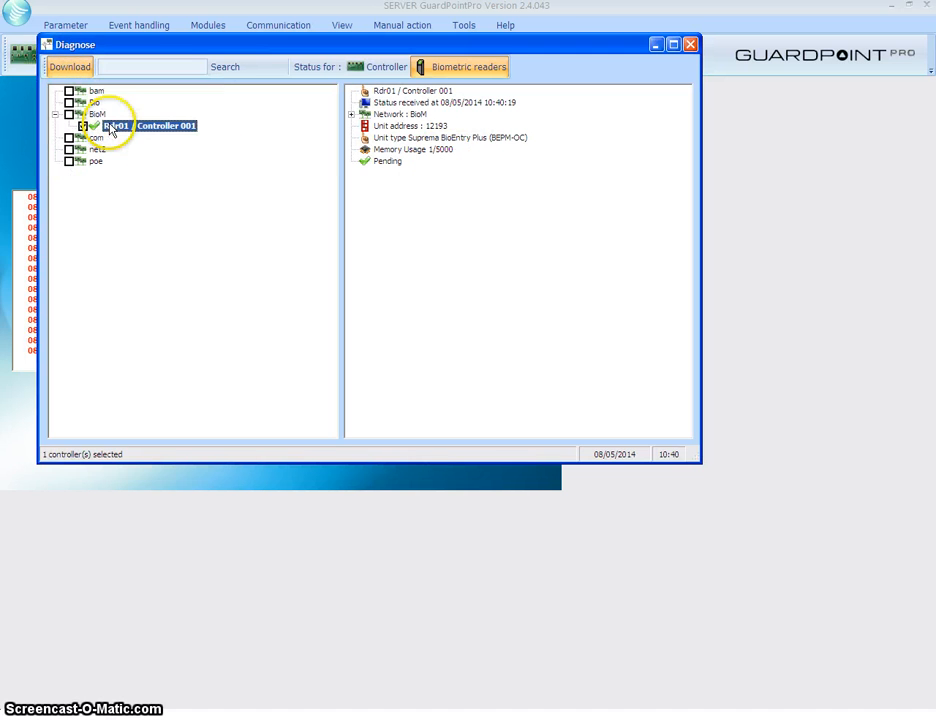
{"action": "left_click", "coordinate": [436, 270]}
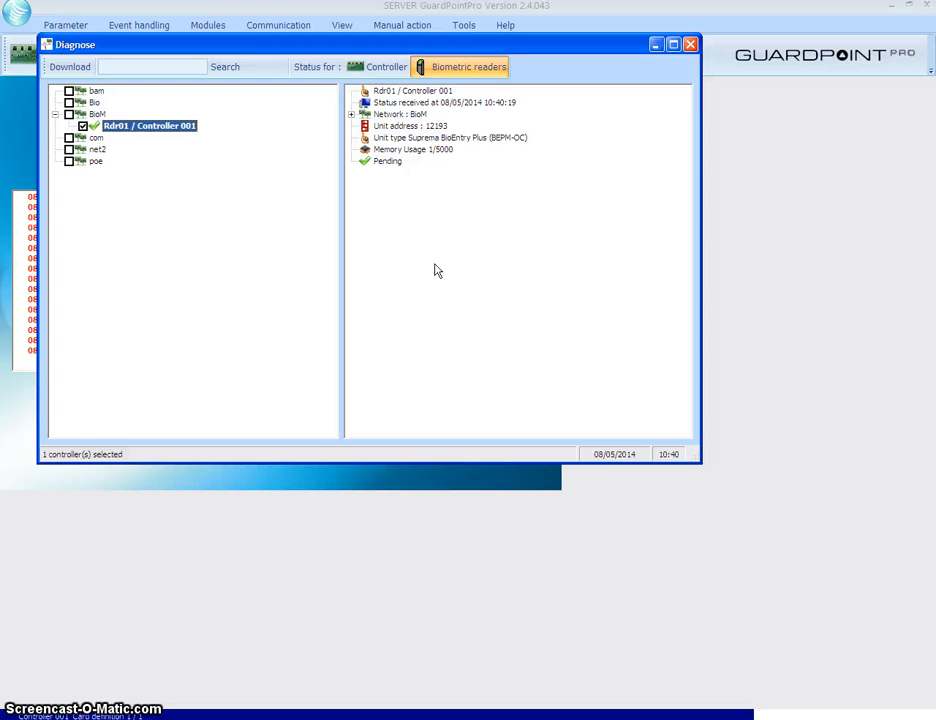
{"action": "left_click", "coordinate": [178, 215]}
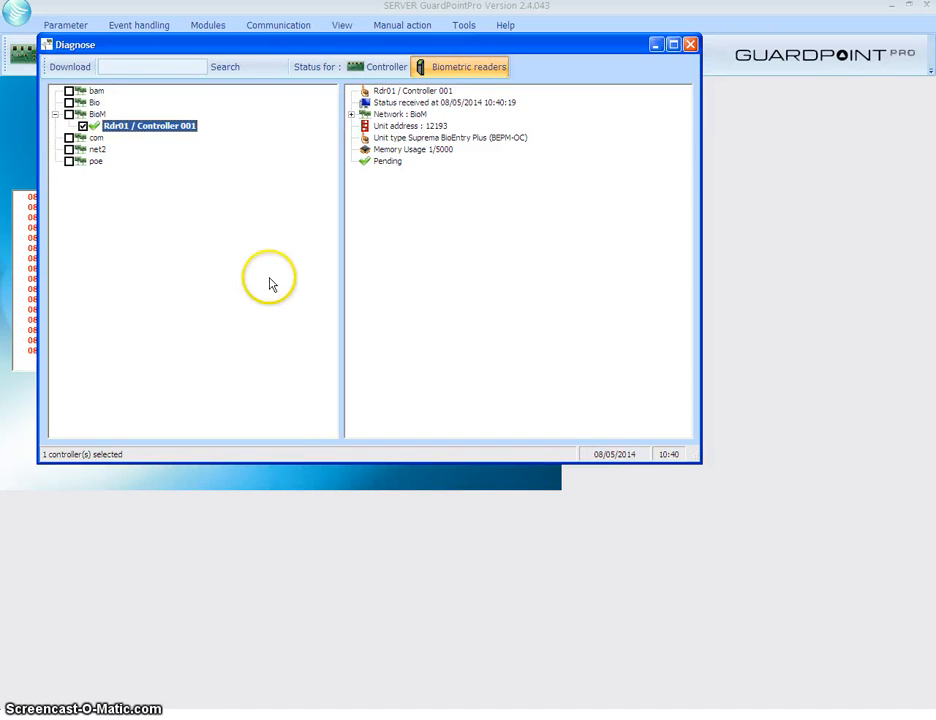
{"action": "left_click", "coordinate": [151, 127]}
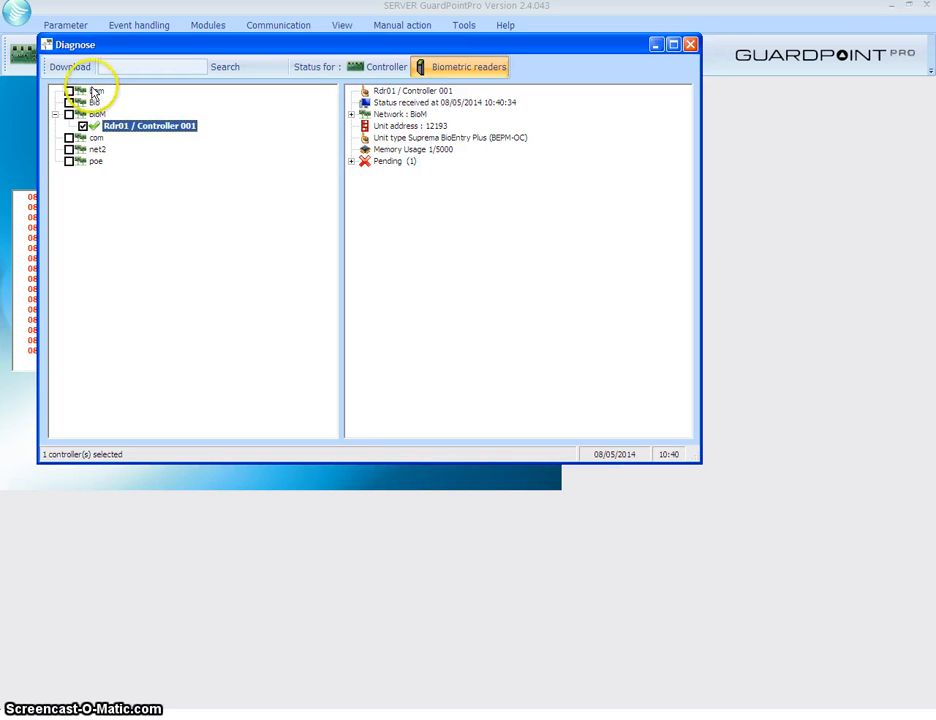
Send pending data to Rdr01, refresh its status, and close Diagnose
{"action": "left_click", "coordinate": [68, 67]}
{"action": "left_click", "coordinate": [133, 106]}
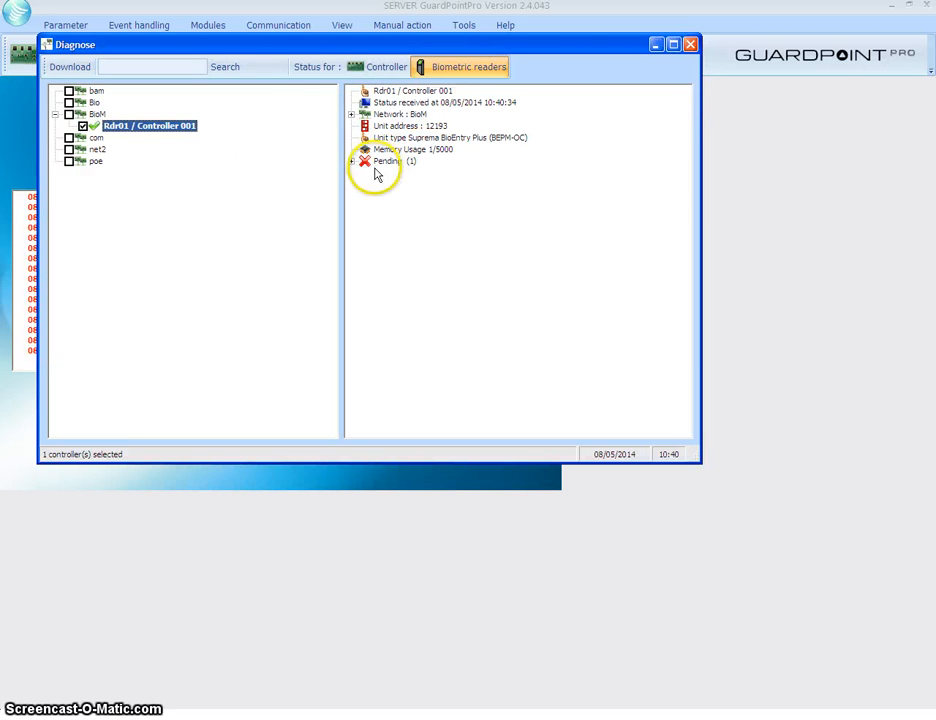
{"action": "left_click", "coordinate": [166, 125]}
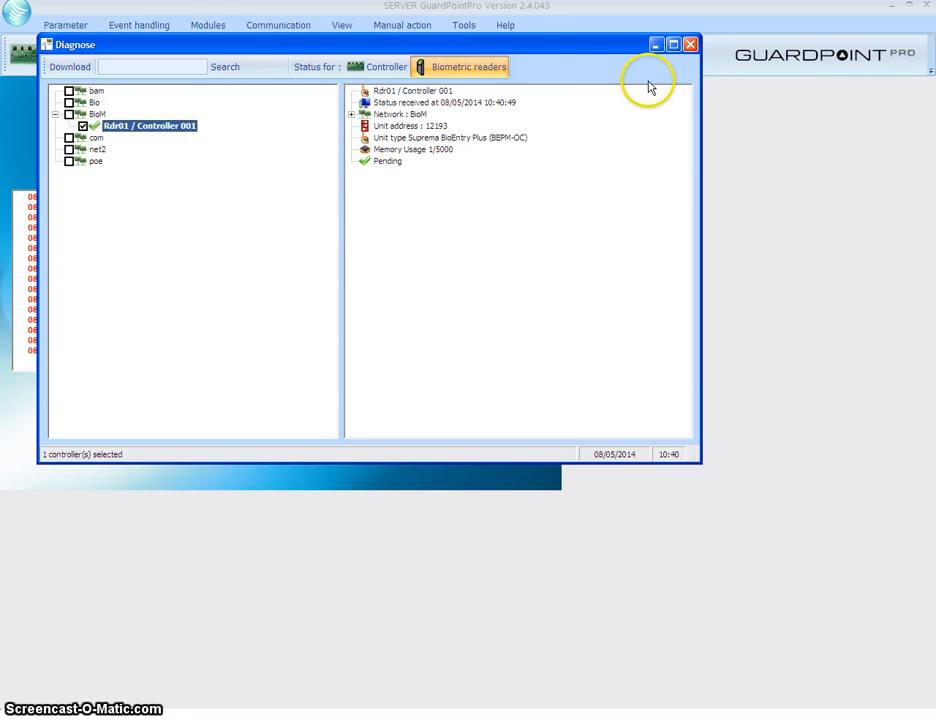
{"action": "left_click", "coordinate": [690, 45]}
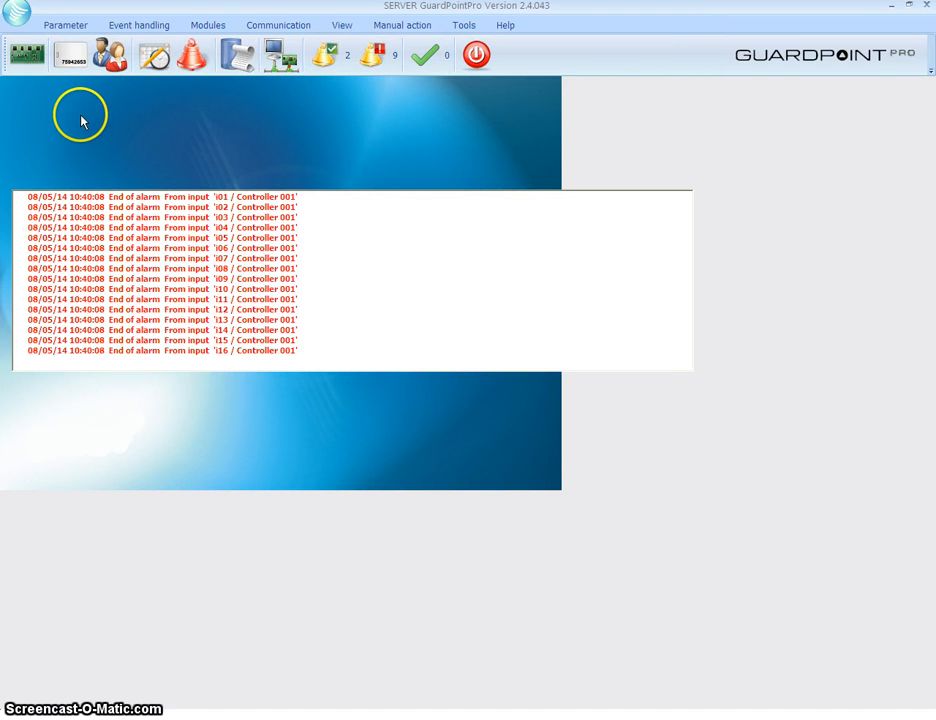
{"action": "left_click", "coordinate": [110, 57]}
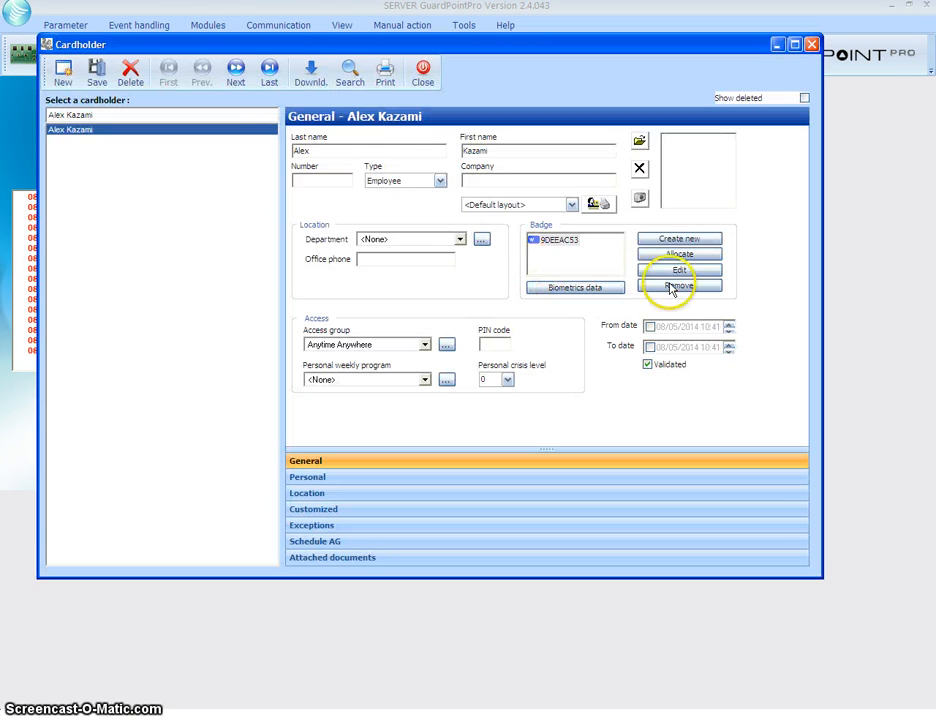
{"action": "left_click", "coordinate": [662, 285]}
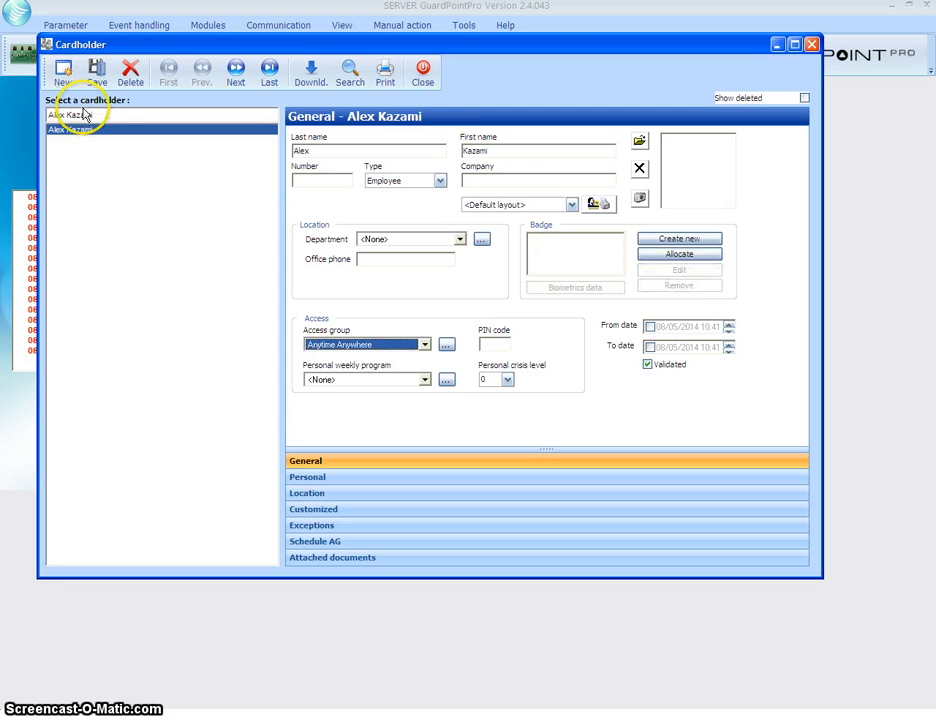
{"action": "left_click", "coordinate": [97, 72]}
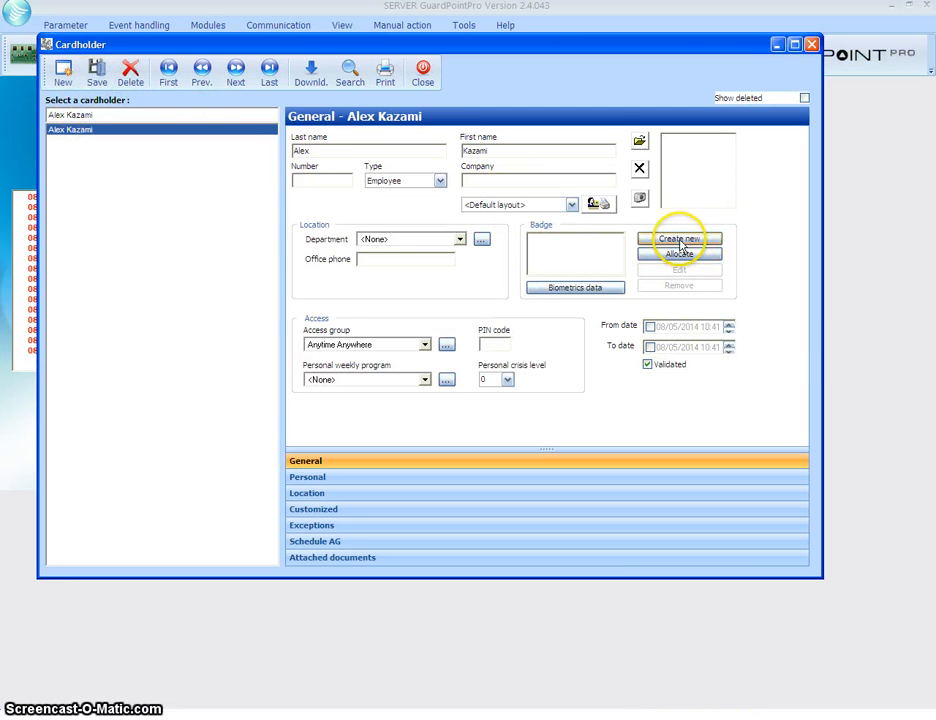
{"action": "left_click", "coordinate": [423, 74]}
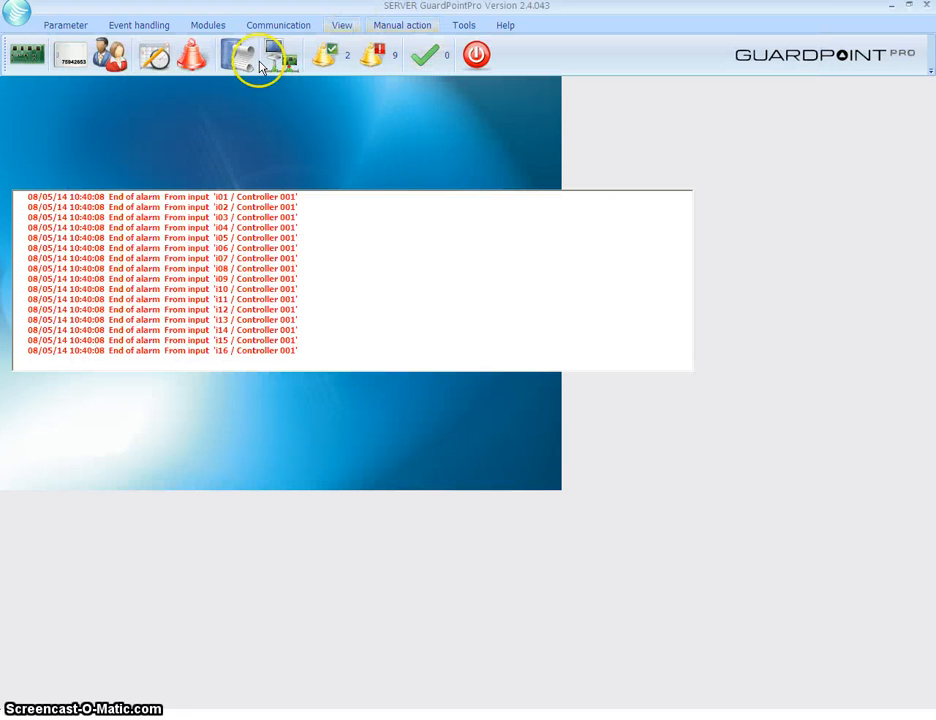
{"action": "left_click", "coordinate": [86, 56]}
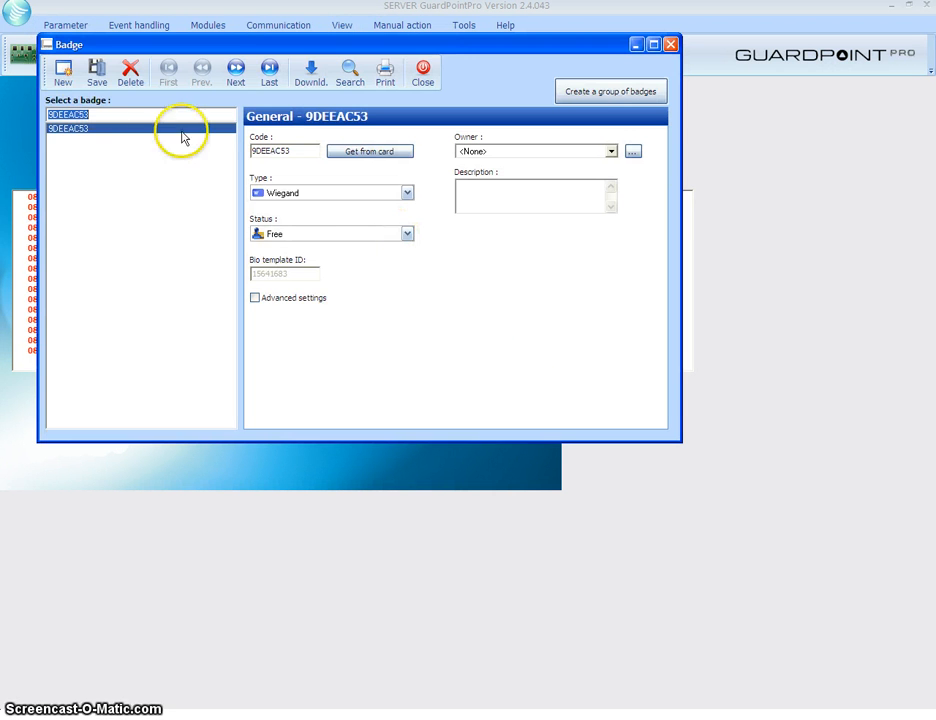
{"action": "left_click", "coordinate": [130, 72]}
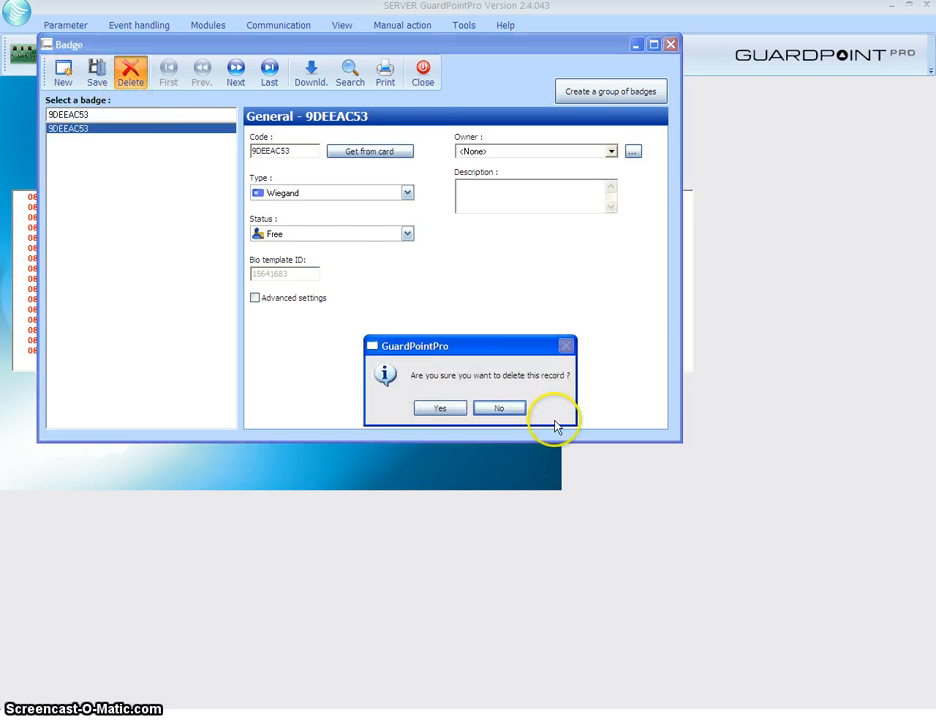
{"action": "left_click", "coordinate": [440, 407]}
{"action": "left_click", "coordinate": [424, 72]}
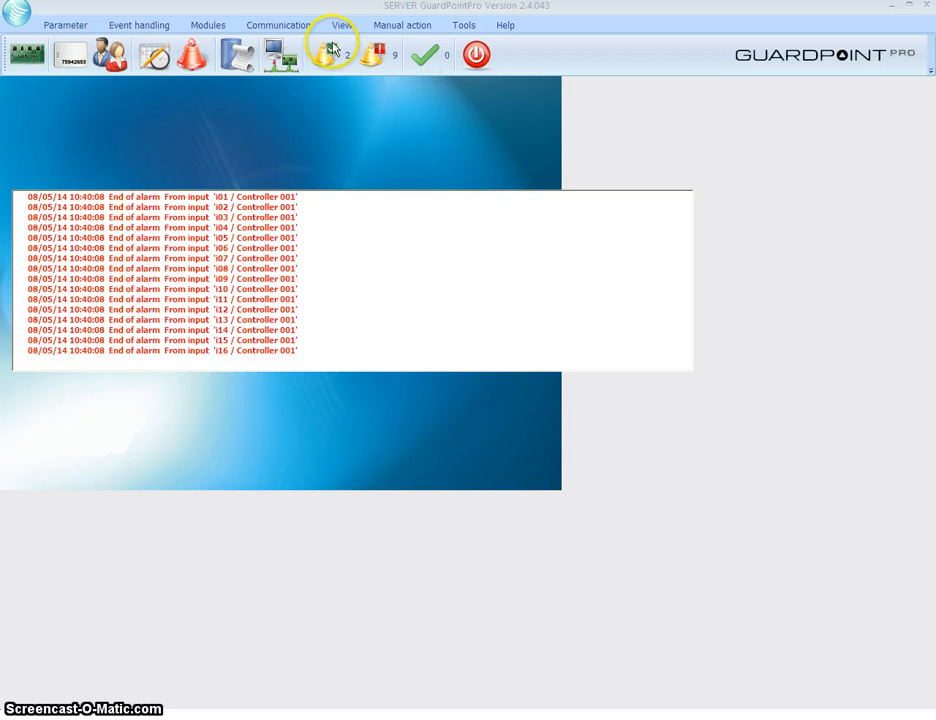
Delete all non-allocated badges via Tools > Create a group of badges
{"action": "left_click", "coordinate": [463, 25]}
{"action": "left_click", "coordinate": [359, 88]}
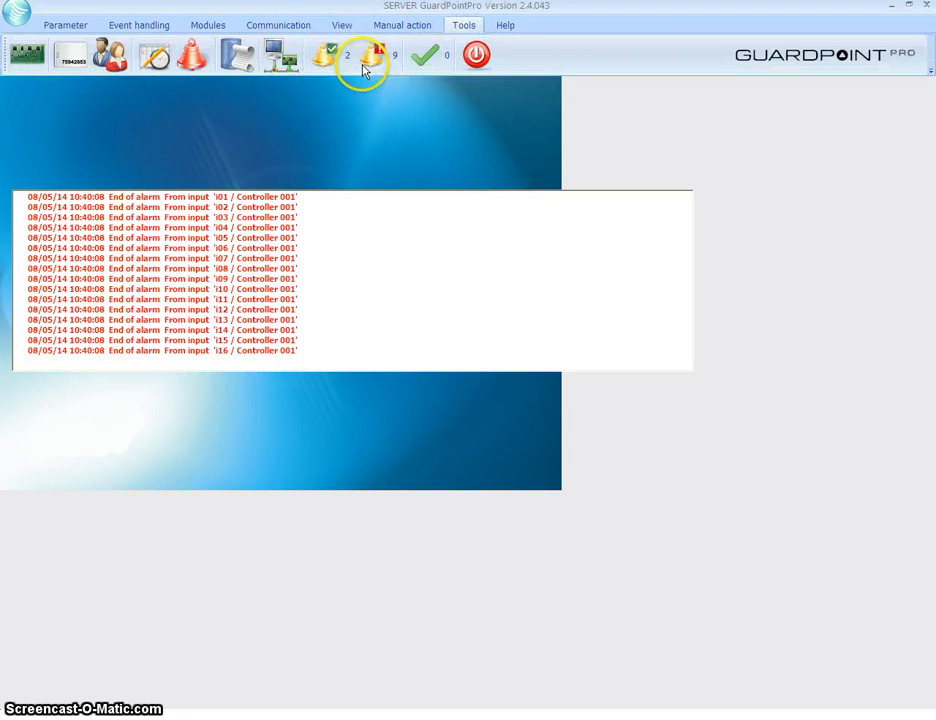
{"action": "left_click", "coordinate": [386, 524]}
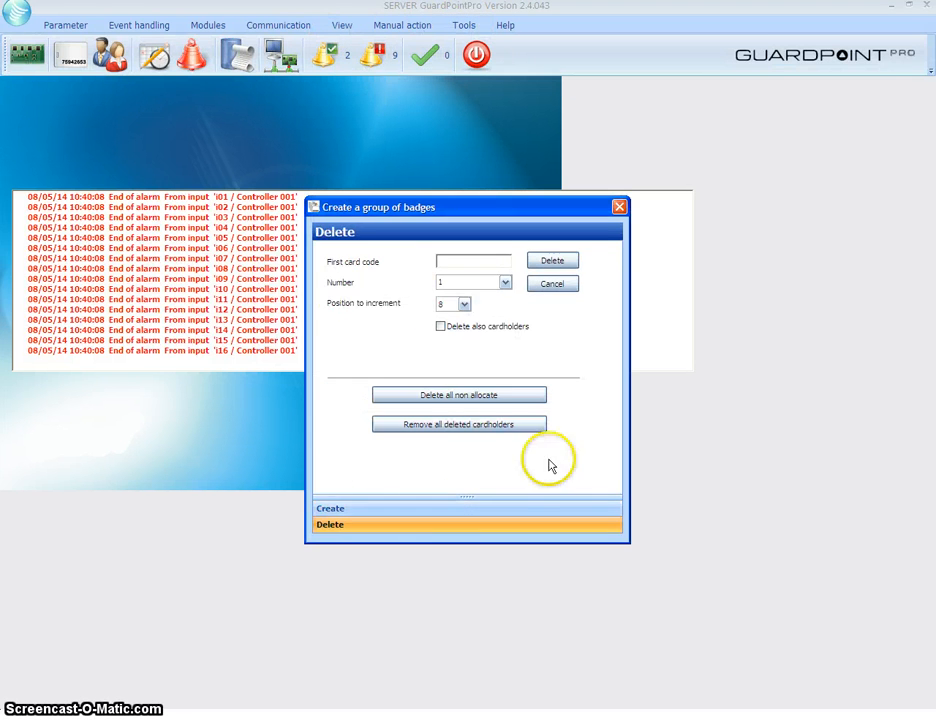
{"action": "left_click", "coordinate": [453, 398]}
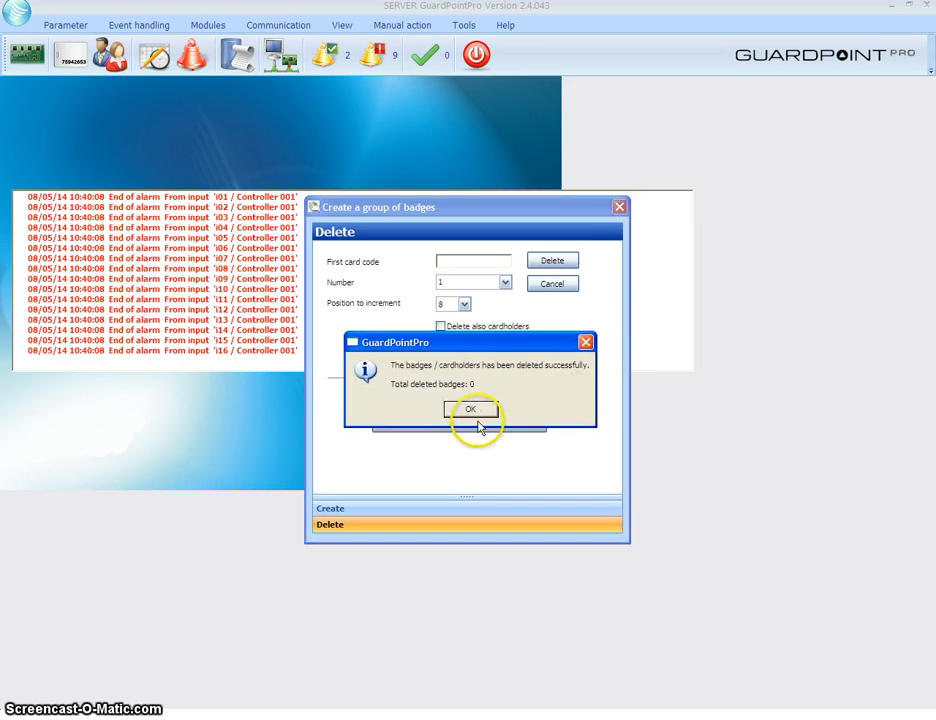
{"action": "left_click", "coordinate": [472, 411]}
{"action": "left_click", "coordinate": [619, 207]}
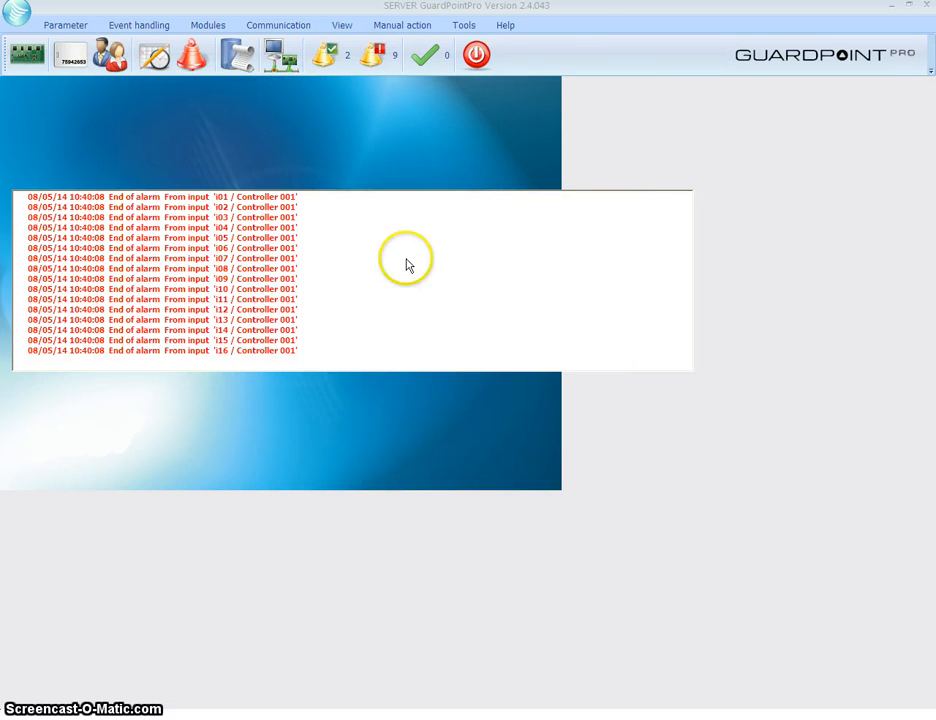
{"action": "left_click", "coordinate": [407, 268]}
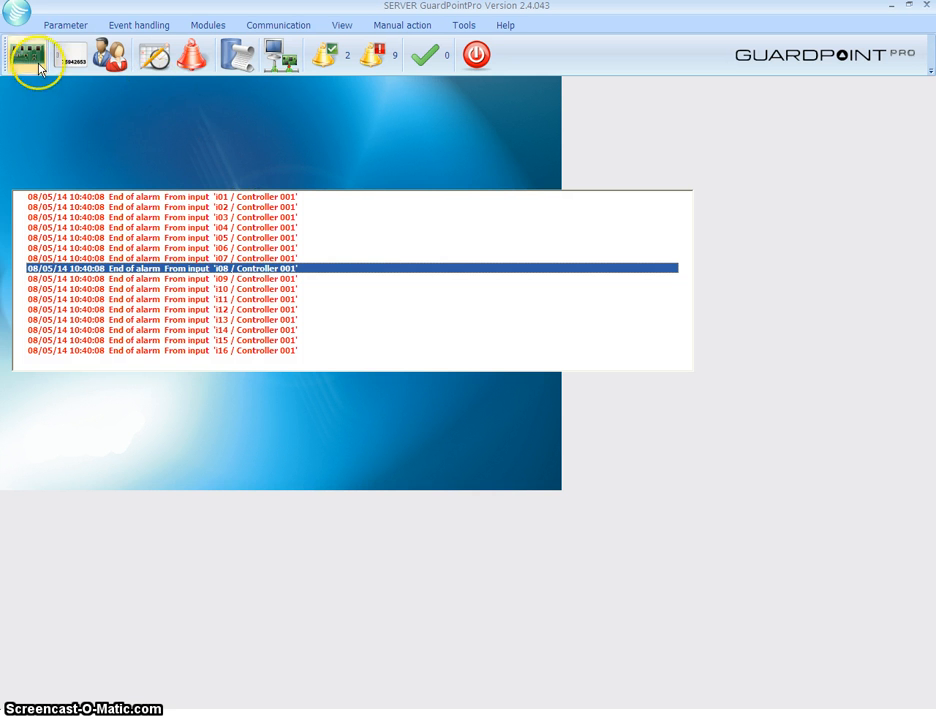
{"action": "left_click", "coordinate": [110, 55]}
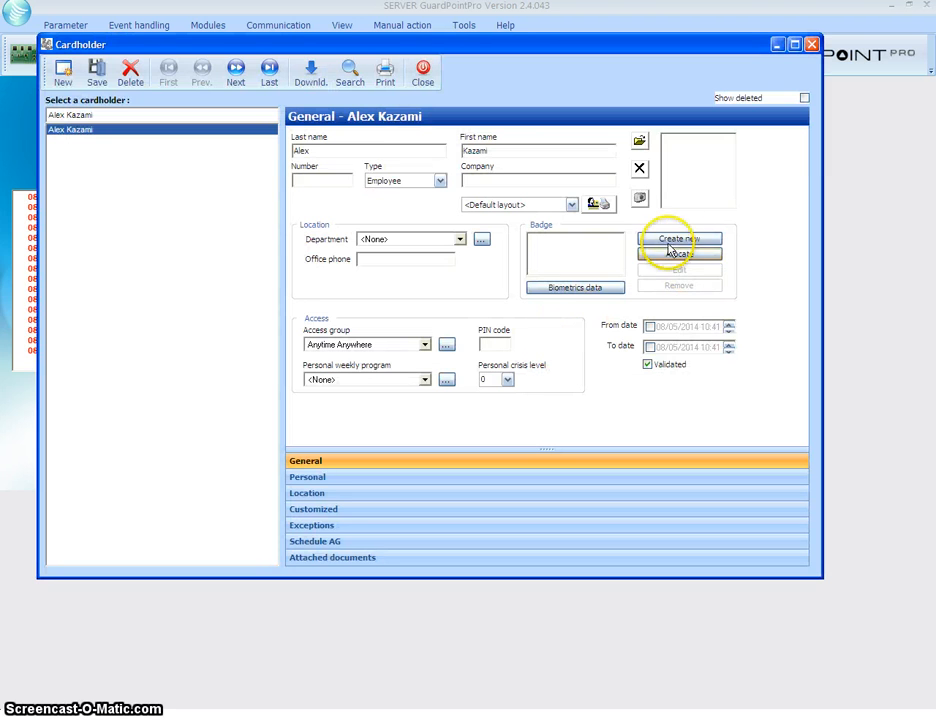
{"action": "left_click", "coordinate": [672, 240]}
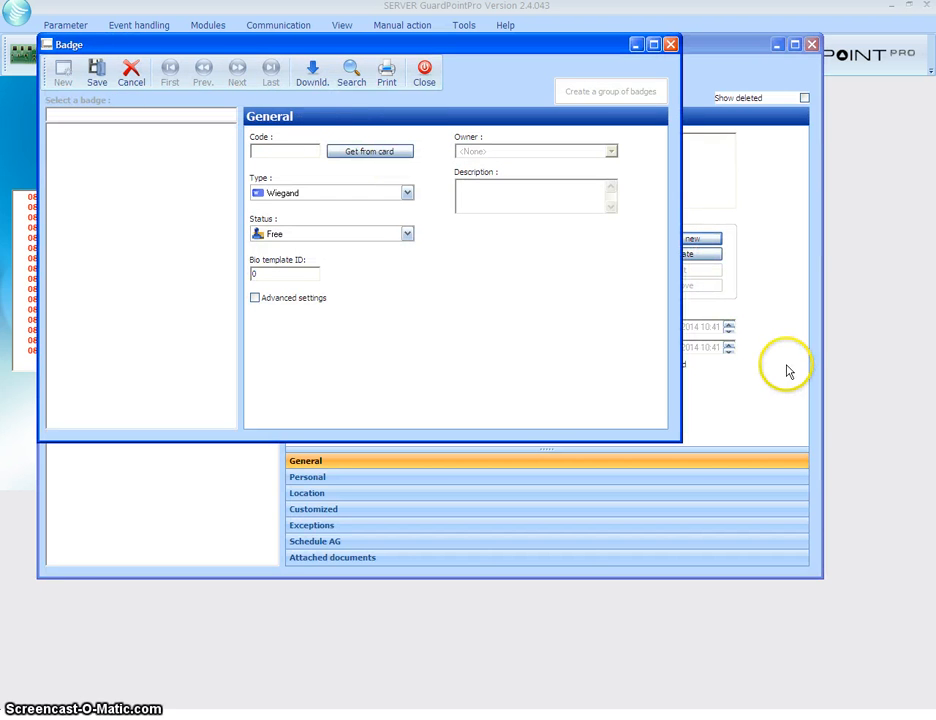
{"action": "left_click", "coordinate": [361, 152]}
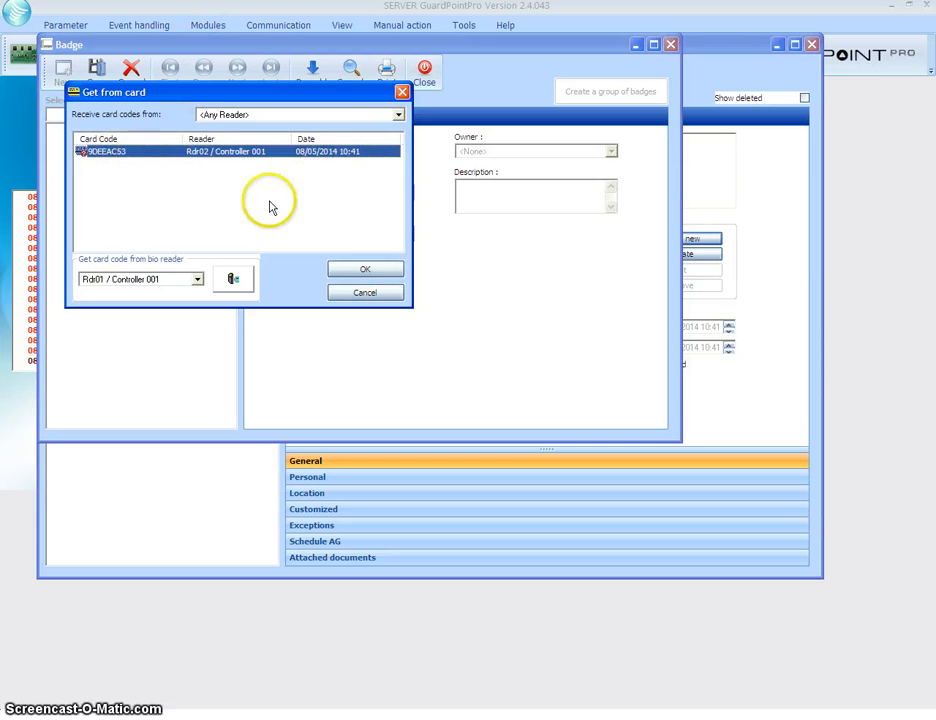
{"action": "left_click", "coordinate": [374, 271]}
{"action": "left_click", "coordinate": [96, 68]}
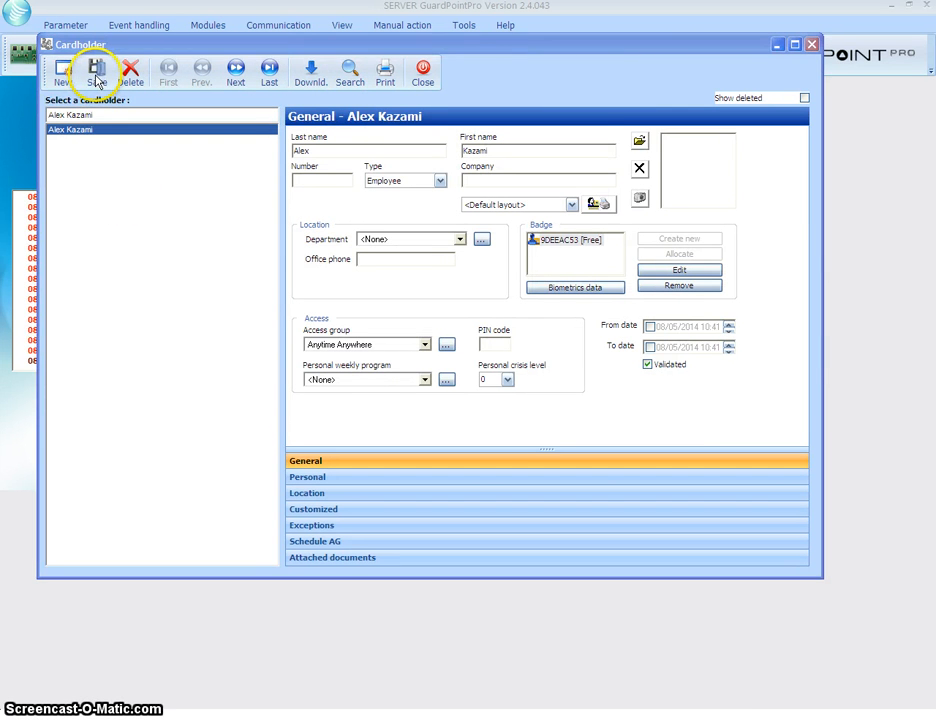
Save the cardholder with the new badge and reopen the record to confirm it
{"action": "left_click", "coordinate": [96, 68]}
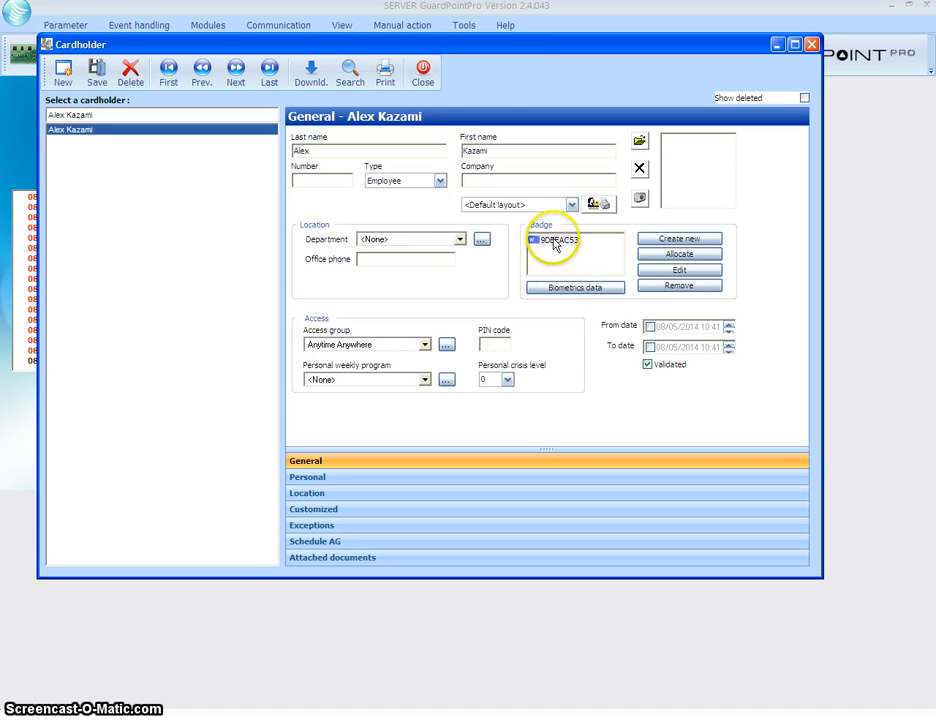
{"action": "left_click", "coordinate": [423, 85]}
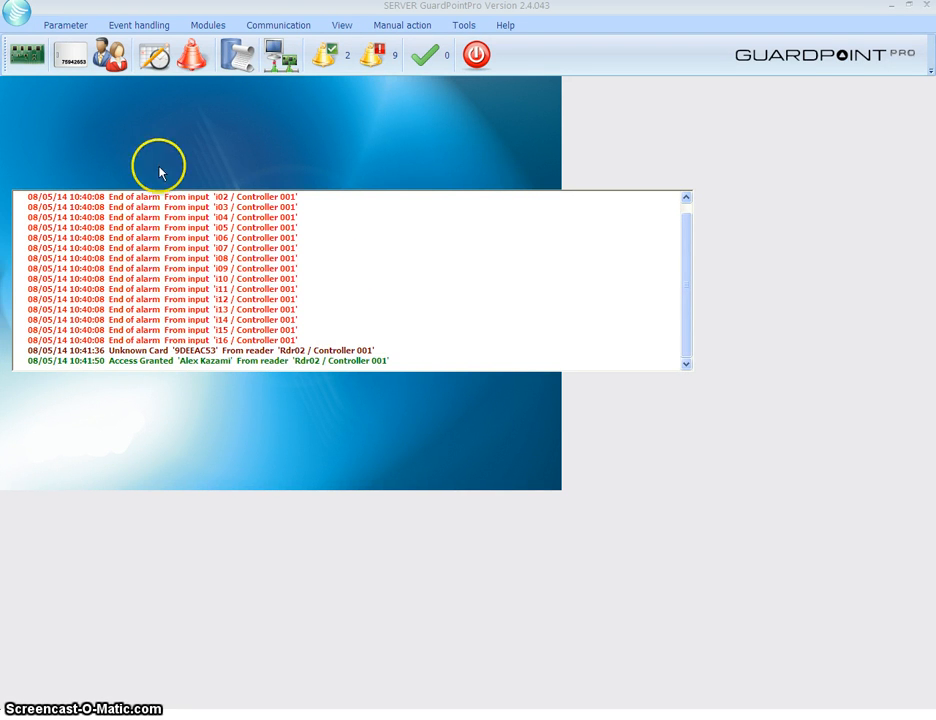
{"action": "left_click", "coordinate": [106, 50]}
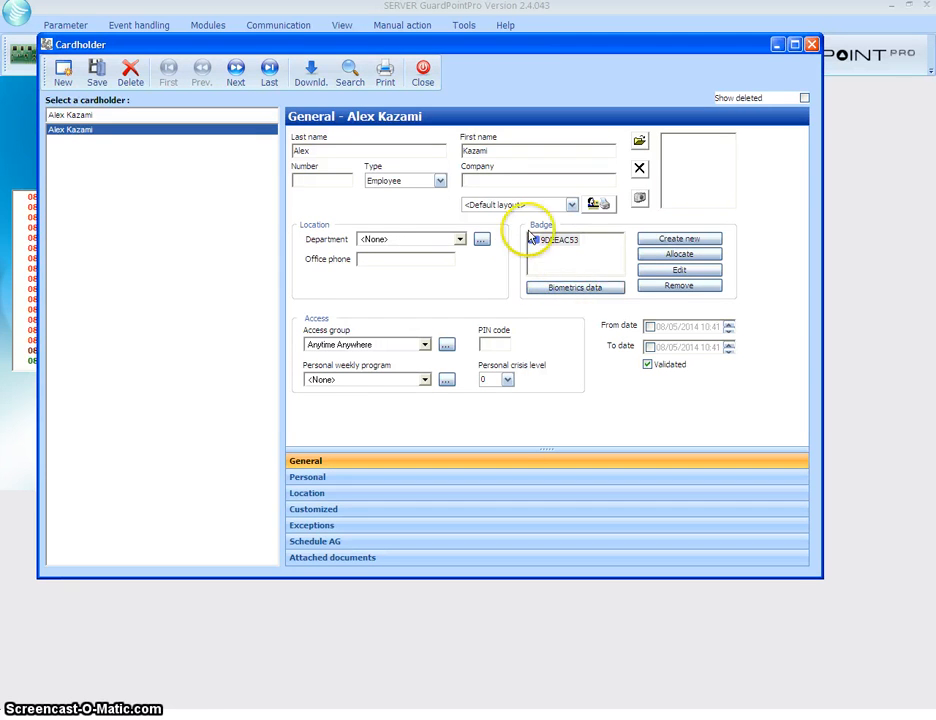
{"action": "left_click", "coordinate": [423, 69]}
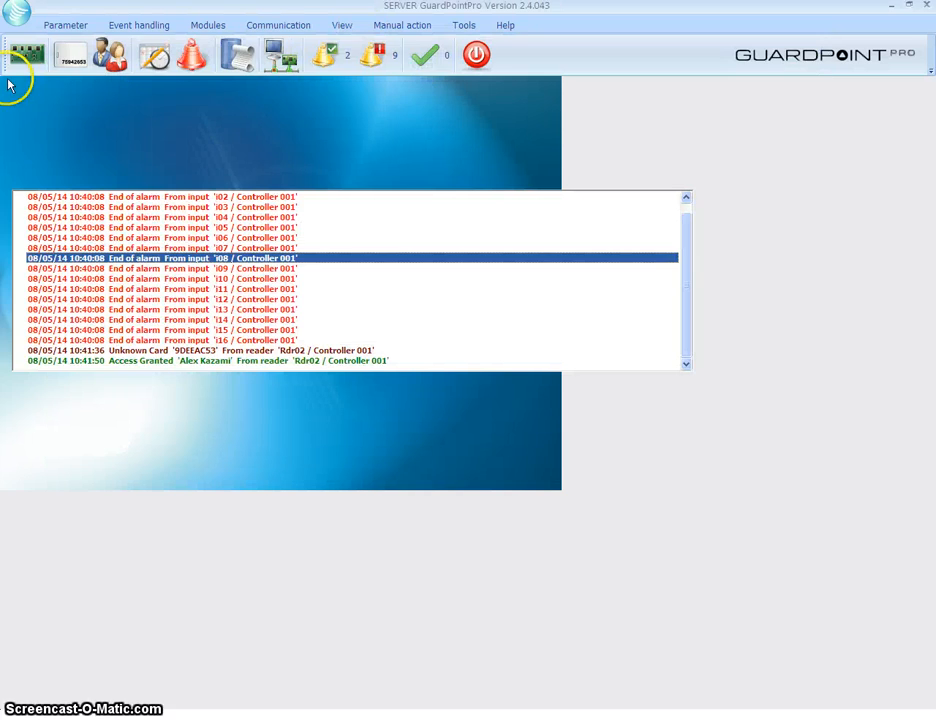
Open reader Rdr01's settings under Controller 001 and view its fingerprint settings
{"action": "left_click", "coordinate": [24, 54]}
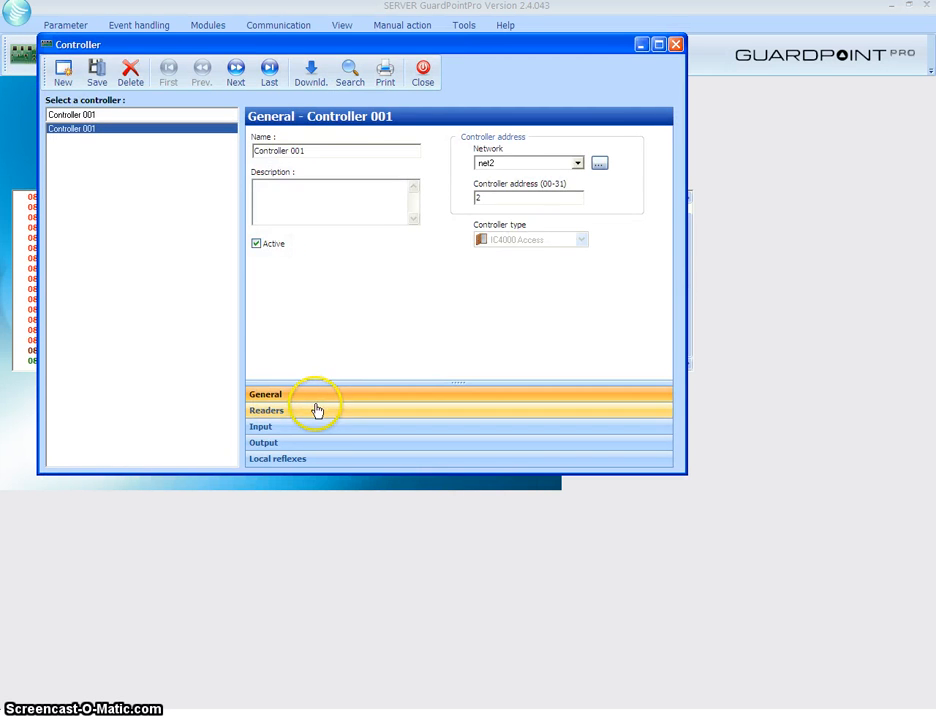
{"action": "left_click", "coordinate": [315, 410]}
{"action": "left_click", "coordinate": [637, 146]}
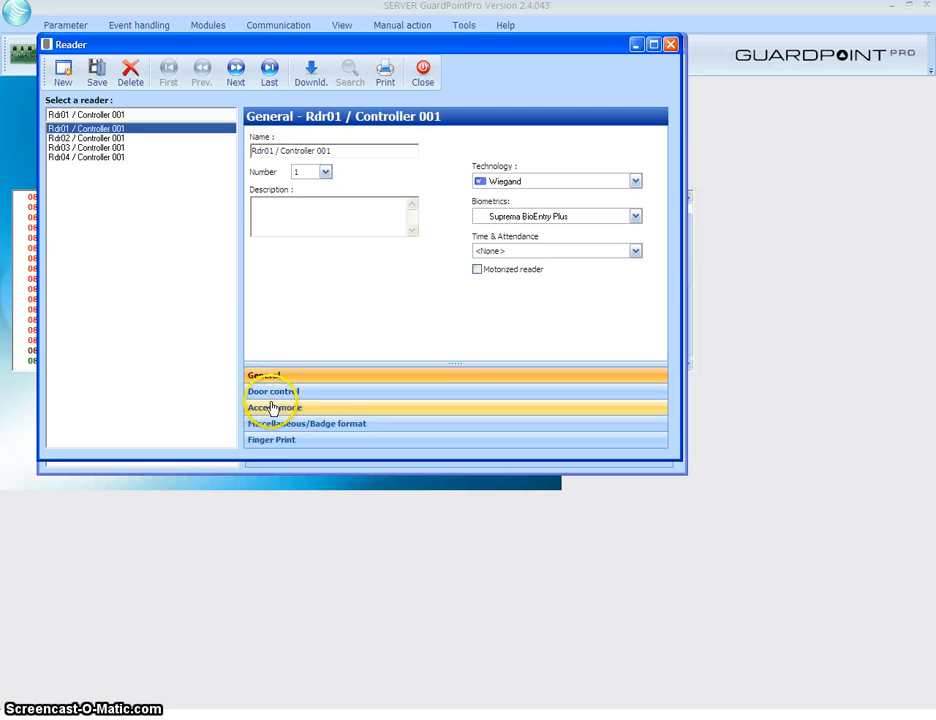
{"action": "left_click", "coordinate": [285, 442]}
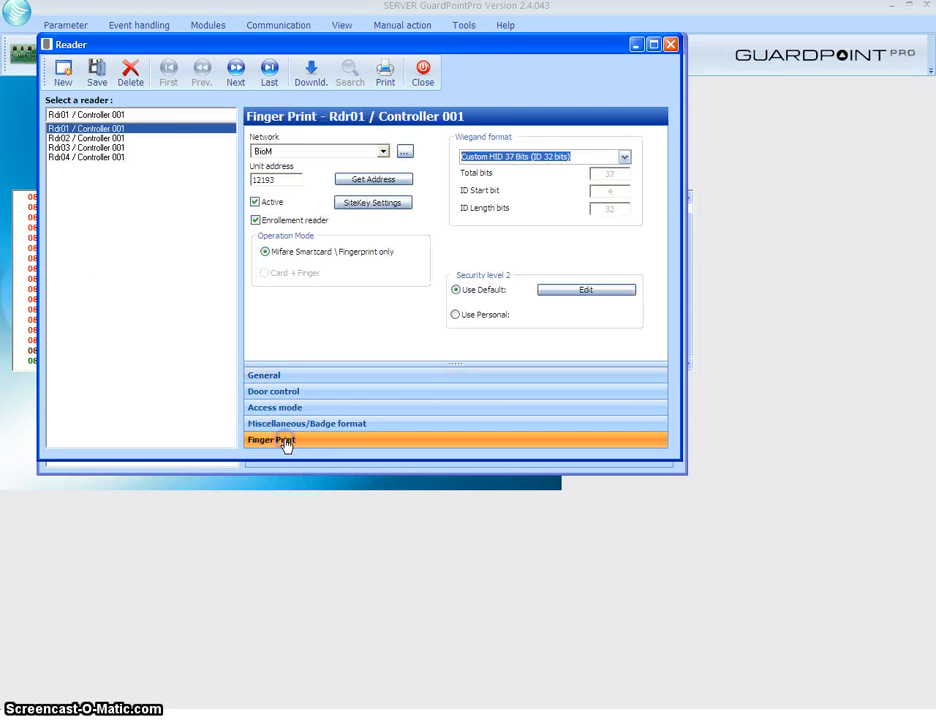
Keep Rdr01's Wiegand format as Custom HID 37 Bits and close the Reader window
{"action": "left_click_drag", "start_coordinate": [300, 180], "coordinate": [240, 180]}
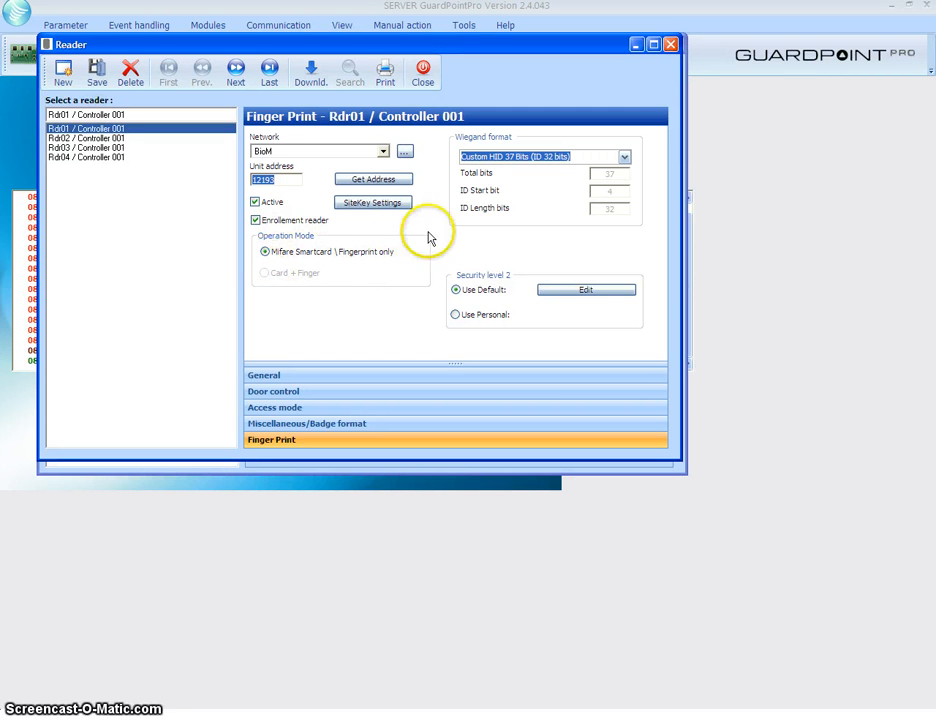
{"action": "left_click", "coordinate": [624, 157]}
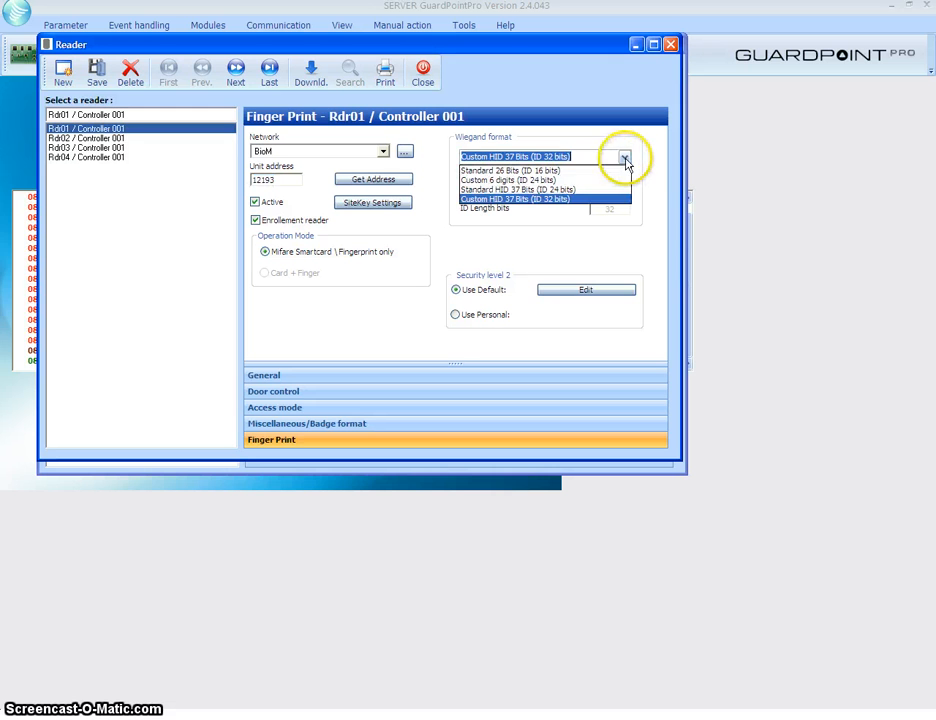
{"action": "left_click", "coordinate": [510, 200]}
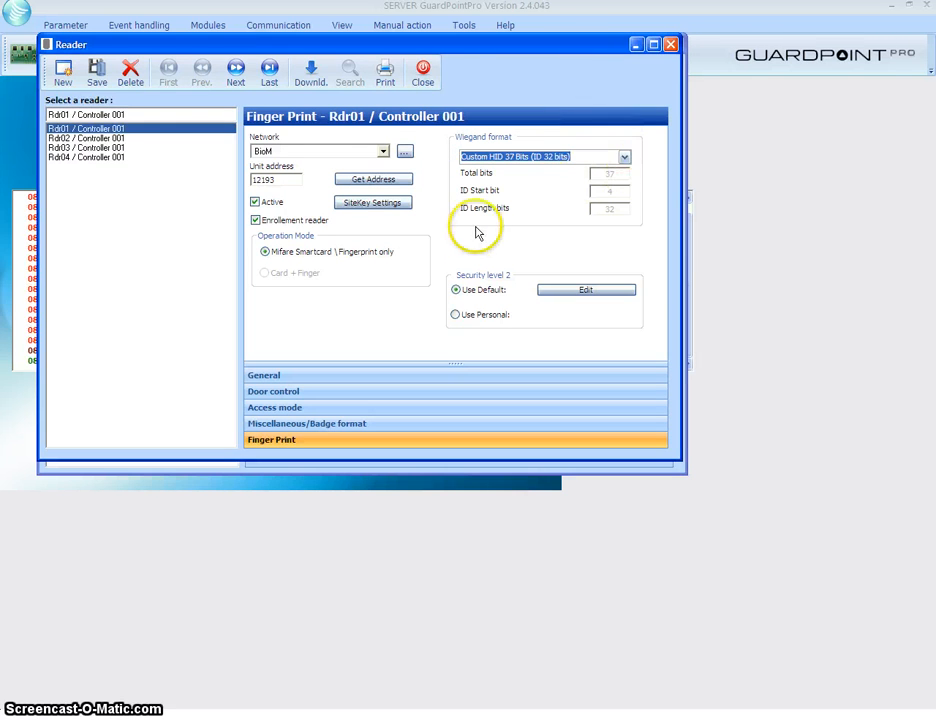
{"action": "left_click", "coordinate": [420, 80]}
Close the controller settings and open the cardholder's Biometrics data enrollment dialog
{"action": "left_click", "coordinate": [422, 78]}
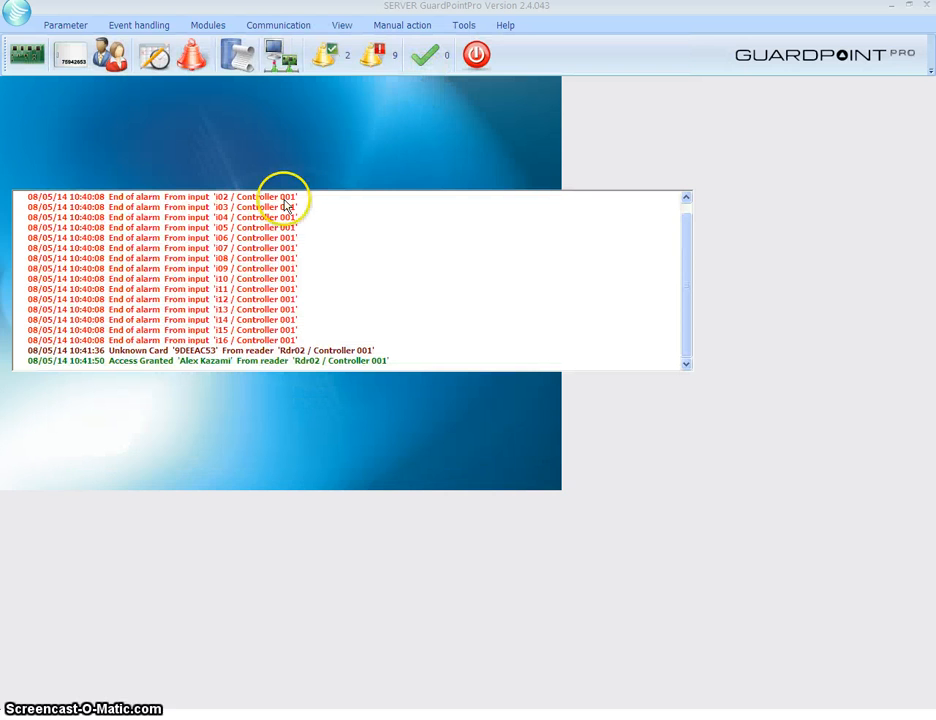
{"action": "left_click", "coordinate": [106, 58]}
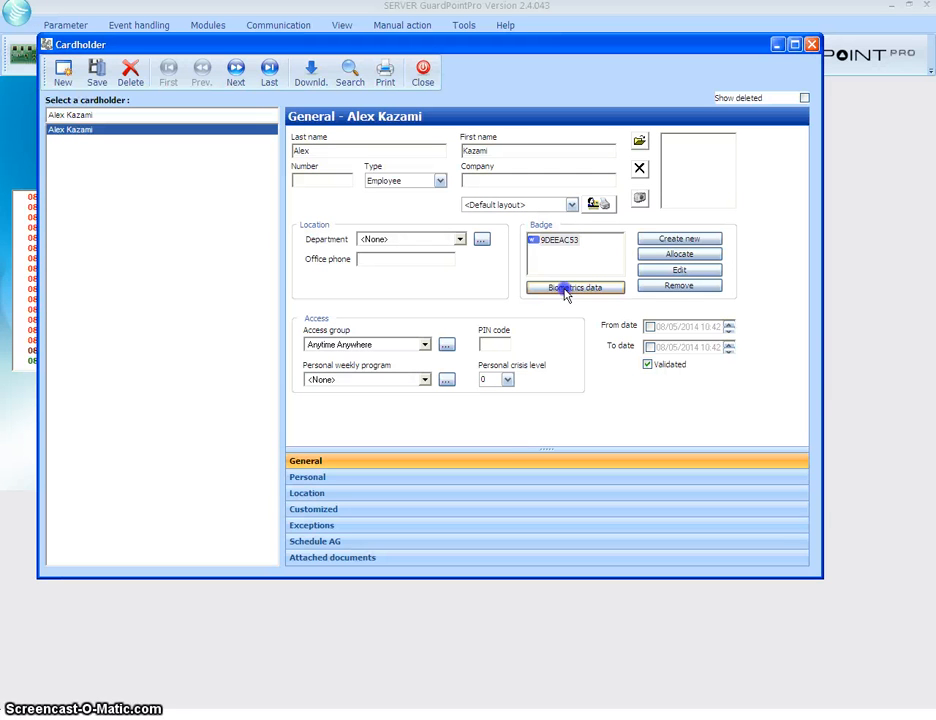
{"action": "left_click", "coordinate": [565, 289]}
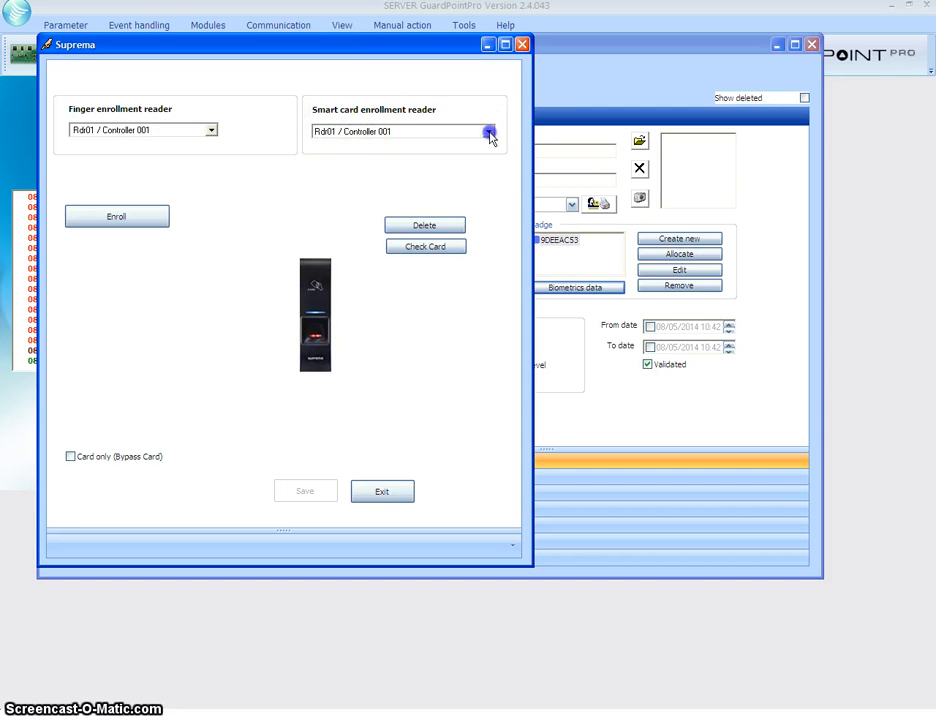
Set Rdr01 / Controller 001 as smart card enrollment reader, check the card, and delete its fingerprints
{"action": "left_click", "coordinate": [489, 132]}
{"action": "left_click", "coordinate": [350, 145]}
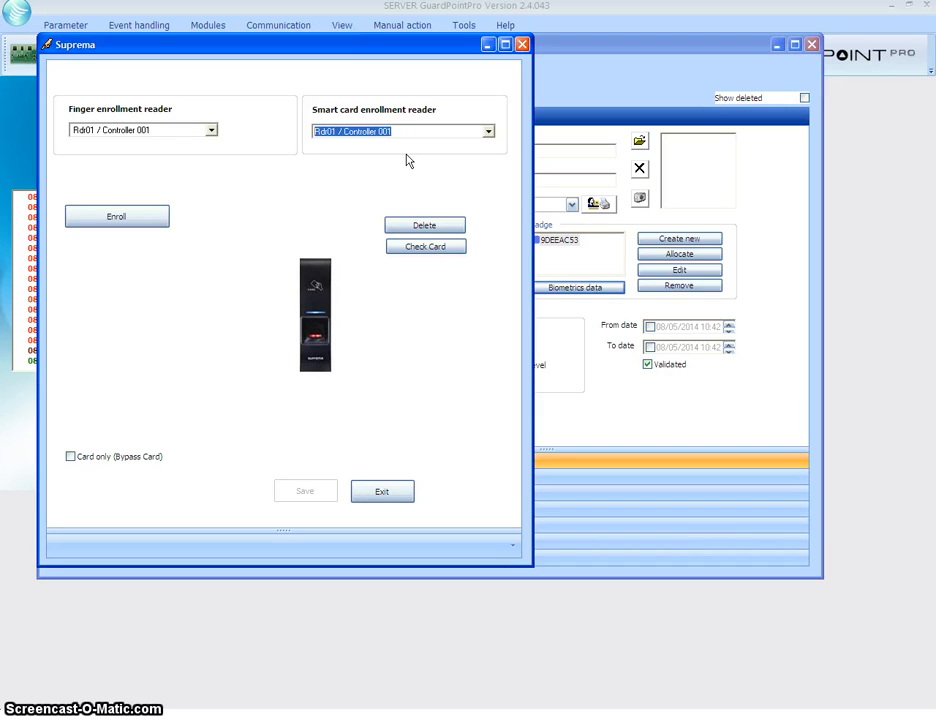
{"action": "left_click", "coordinate": [380, 168]}
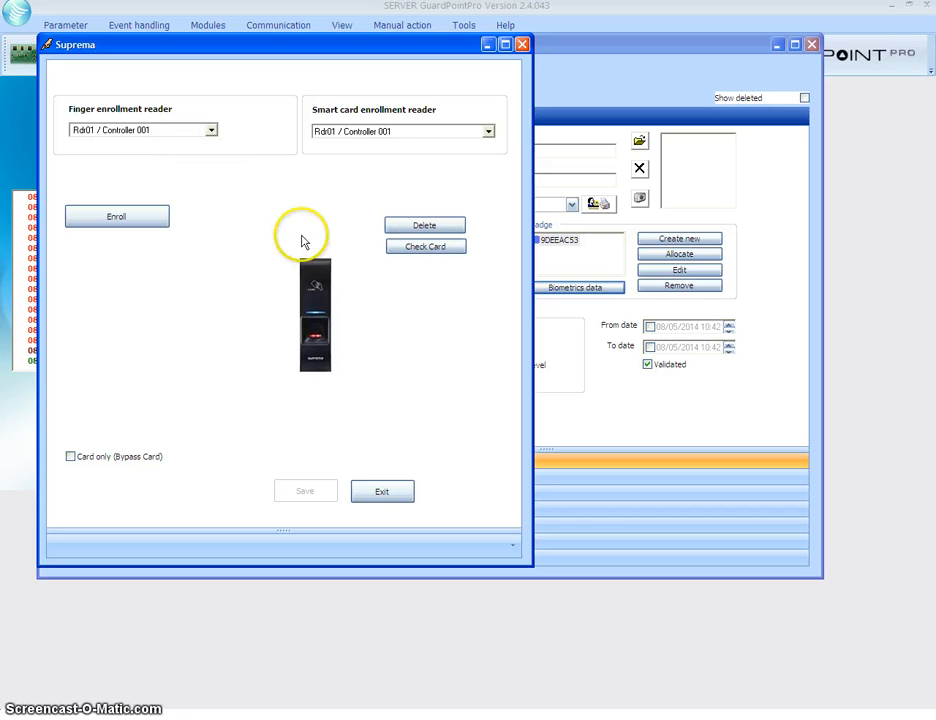
{"action": "left_click", "coordinate": [411, 250]}
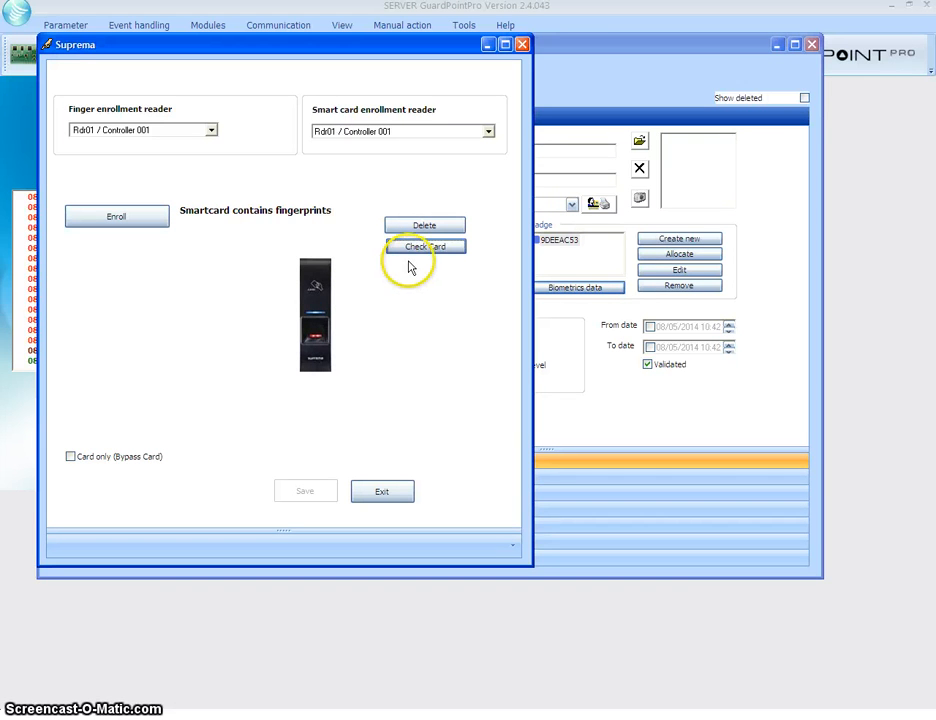
{"action": "left_click", "coordinate": [423, 227]}
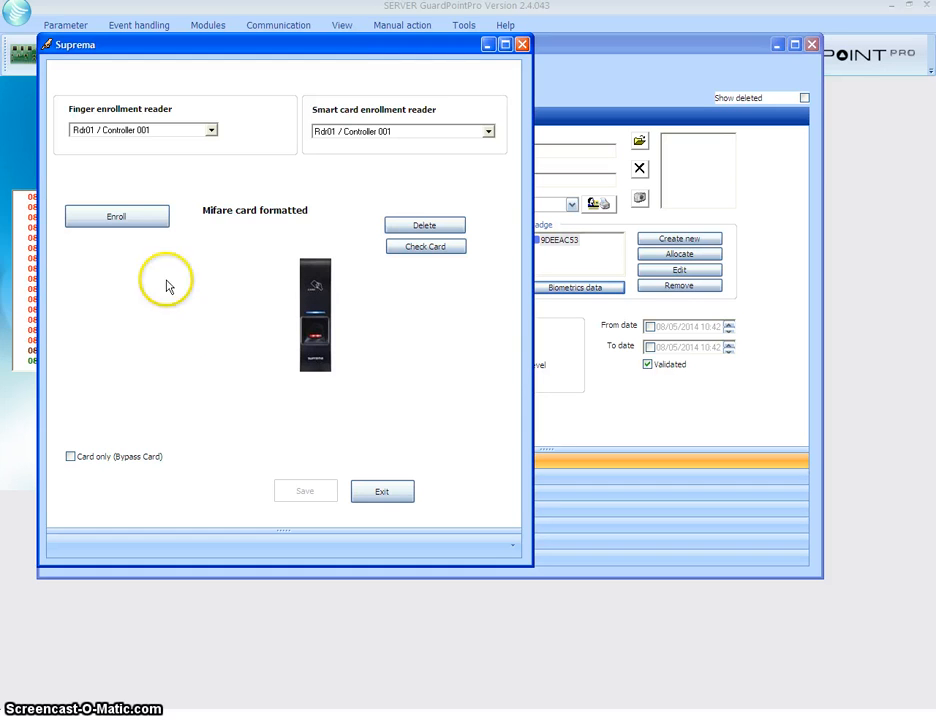
Enroll the scanned fingerprint, save the template to the Mifare card, and exit enrollment
{"action": "left_click", "coordinate": [116, 222]}
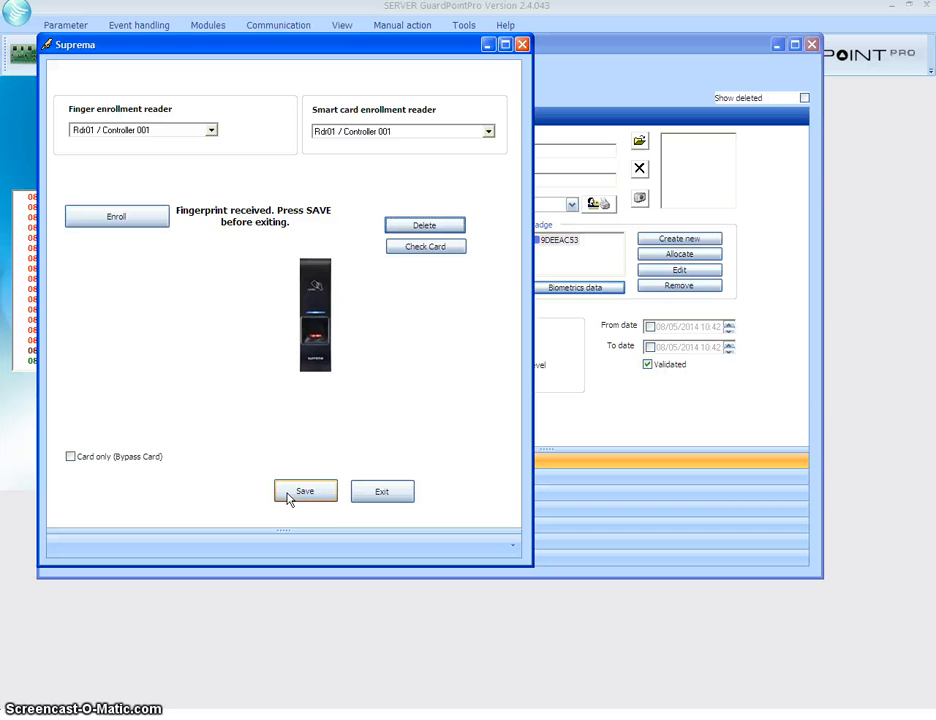
{"action": "left_click", "coordinate": [290, 496]}
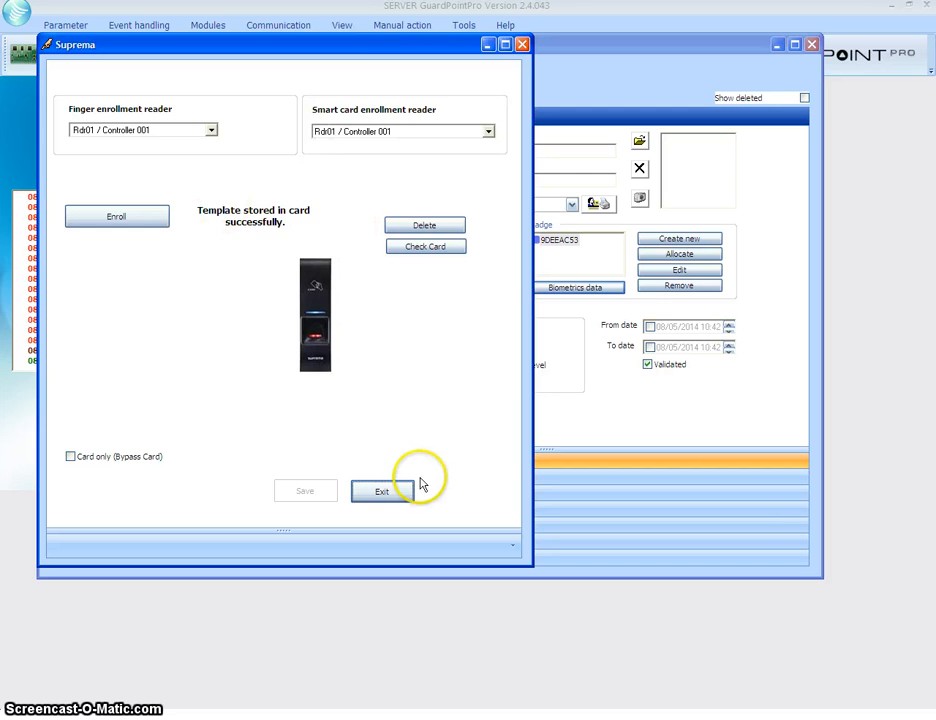
{"action": "left_click", "coordinate": [395, 493]}
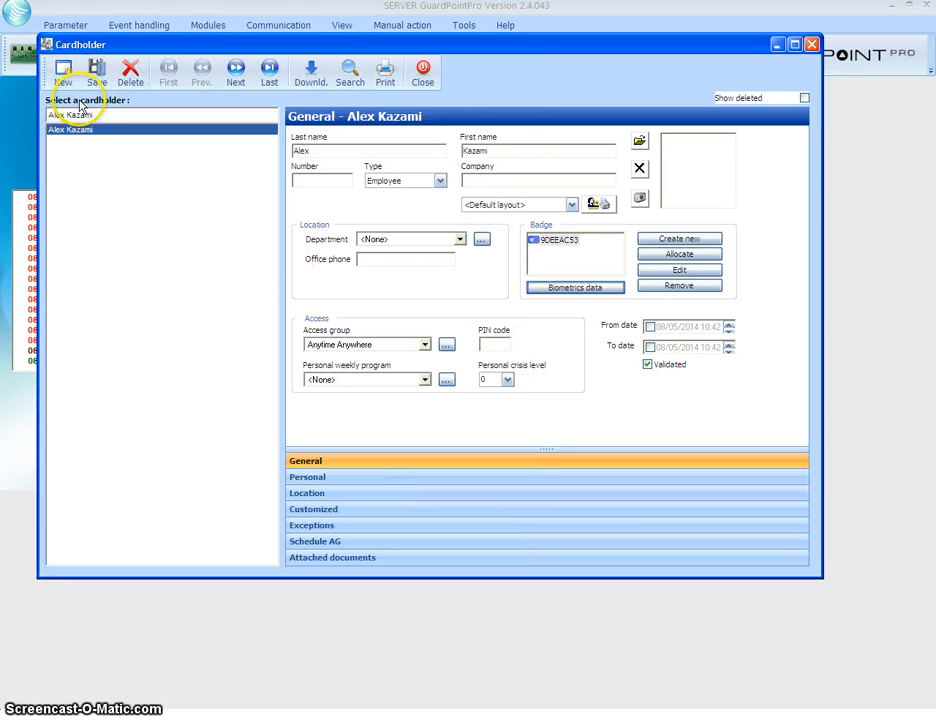
Save and close the cardholder record, then clear the event log via Communication > Clear log
{"action": "left_click", "coordinate": [95, 70]}
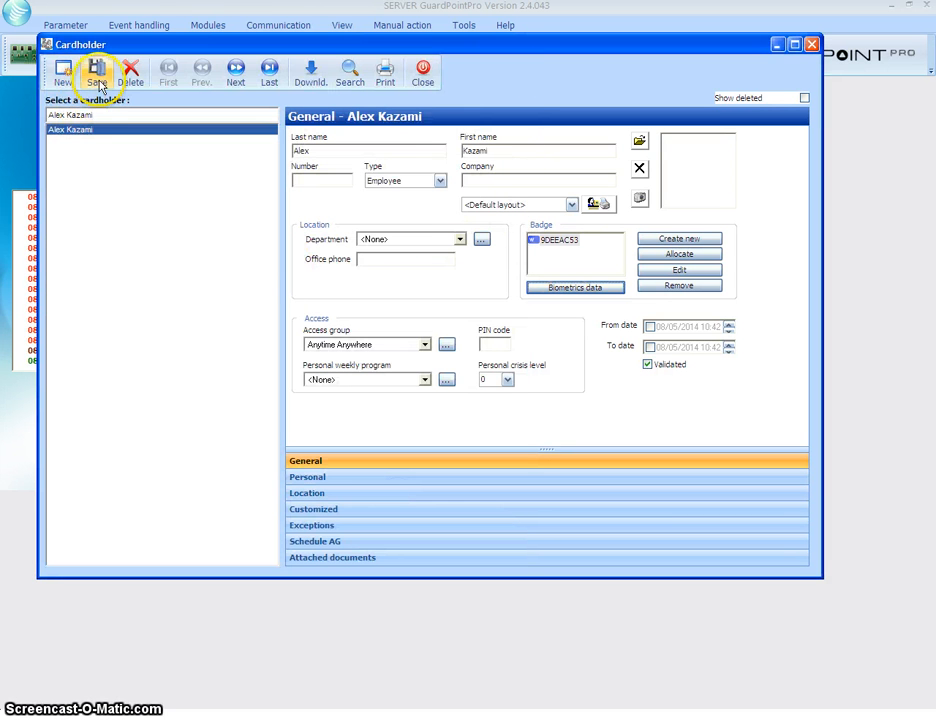
{"action": "left_click", "coordinate": [425, 70]}
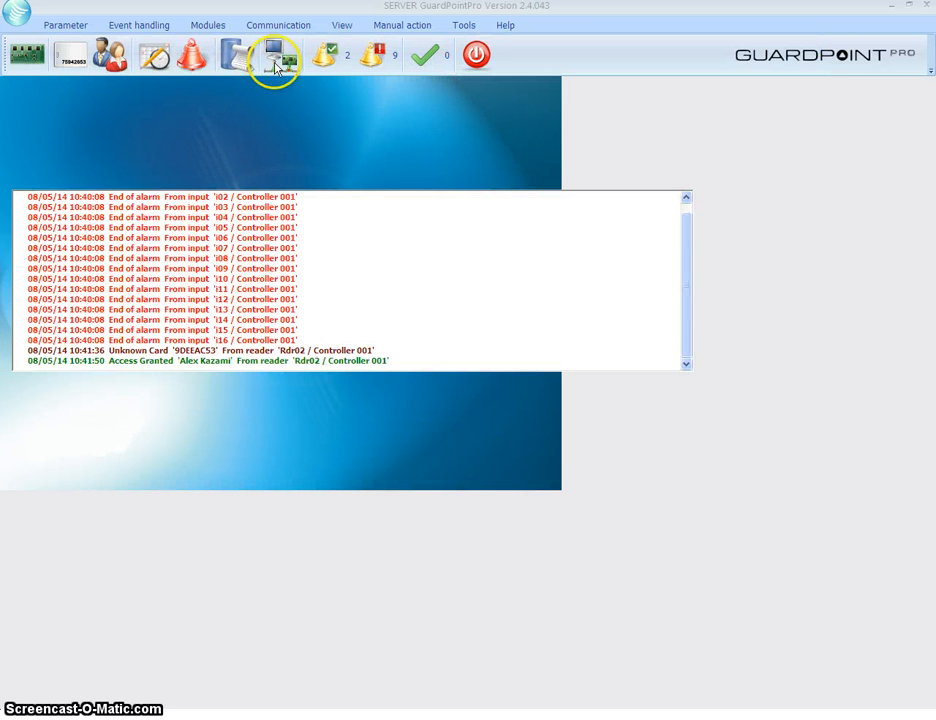
{"action": "left_click", "coordinate": [278, 62]}
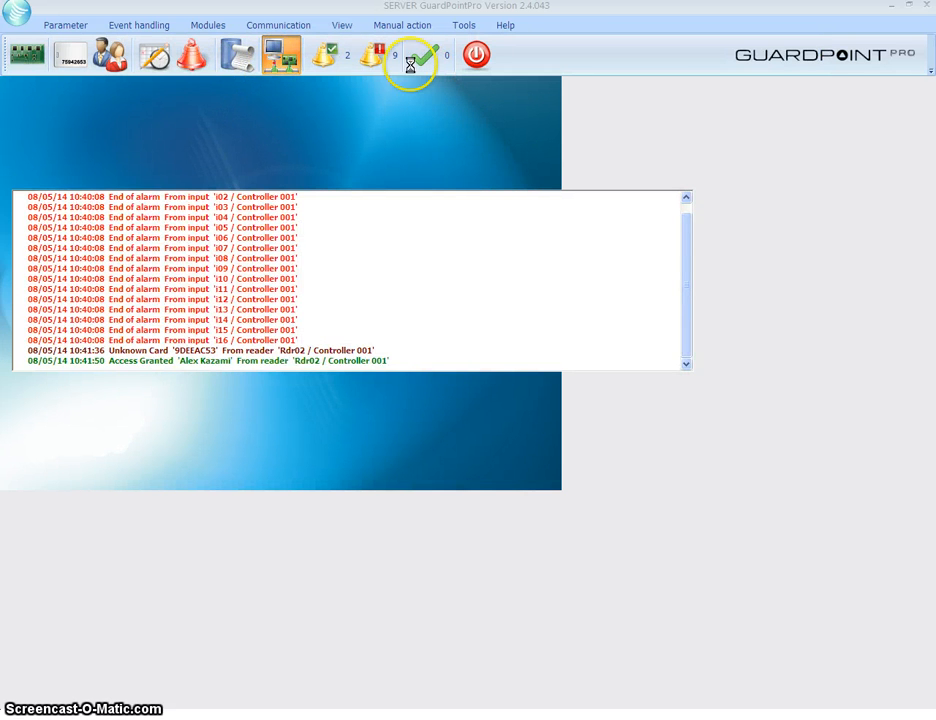
{"action": "left_click", "coordinate": [688, 42]}
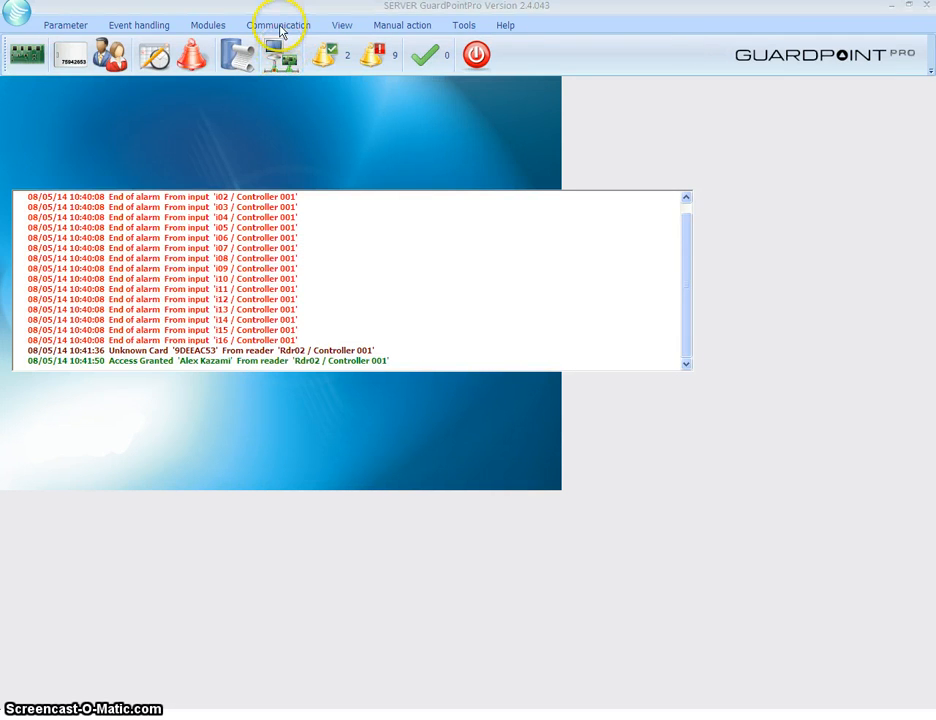
{"action": "left_click", "coordinate": [295, 23]}
{"action": "left_click", "coordinate": [112, 72]}
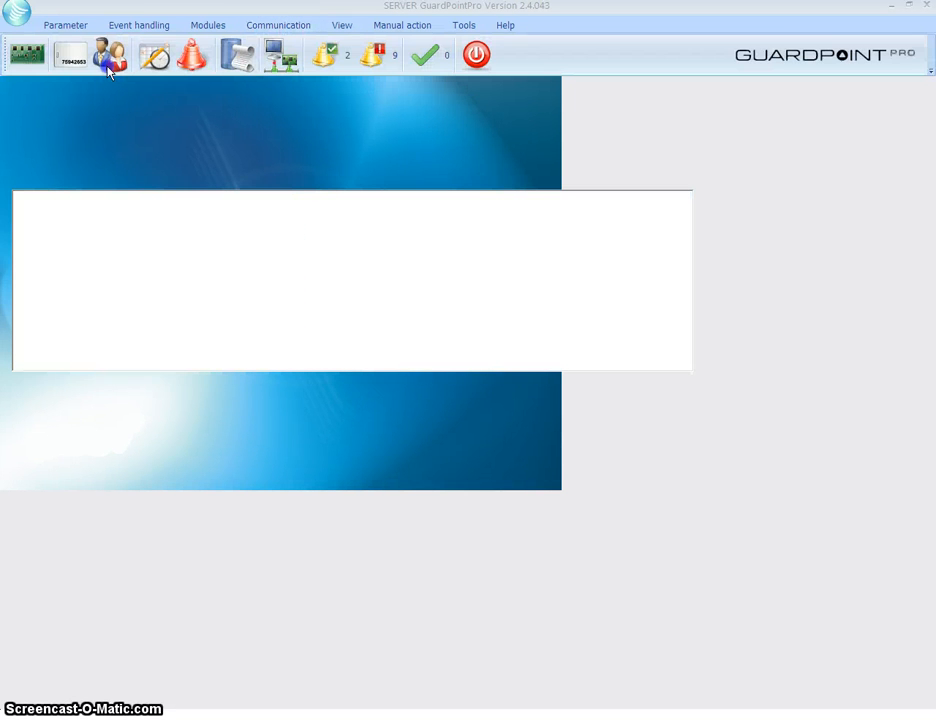
Present card and finger on both readers and inspect the Access Granted events from Rdr01
{"action": "right_click", "coordinate": [349, 283]}
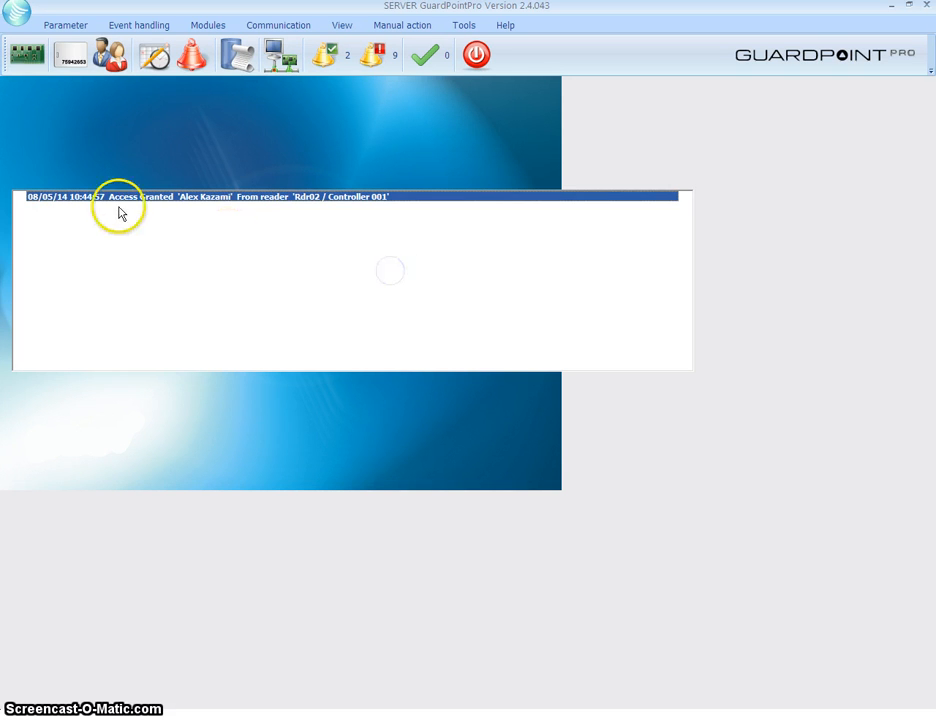
{"action": "left_click", "coordinate": [409, 278]}
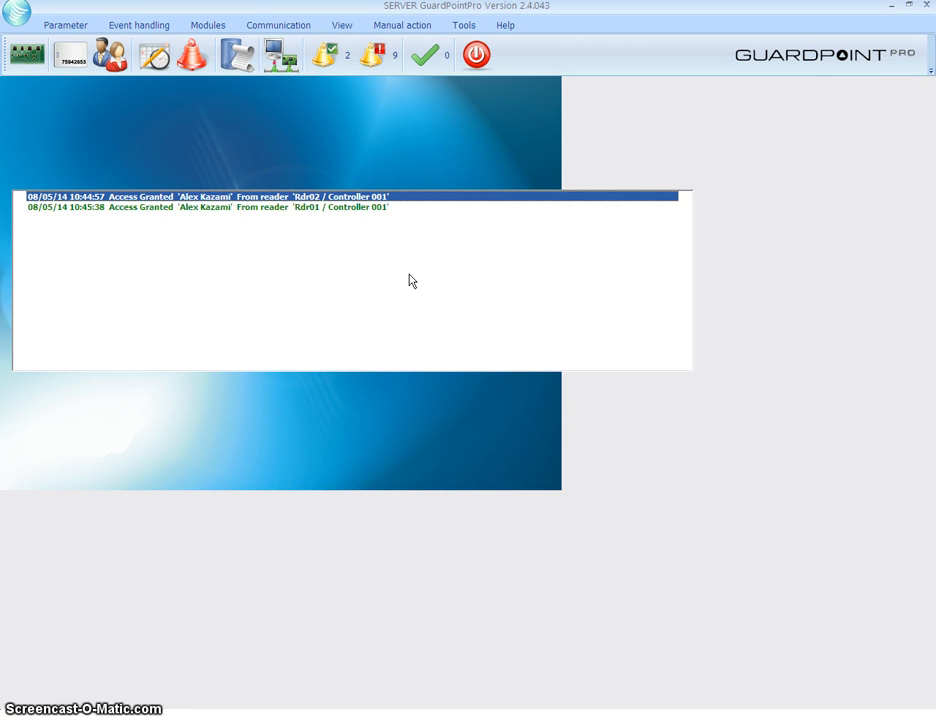
{"action": "left_click", "coordinate": [372, 208]}
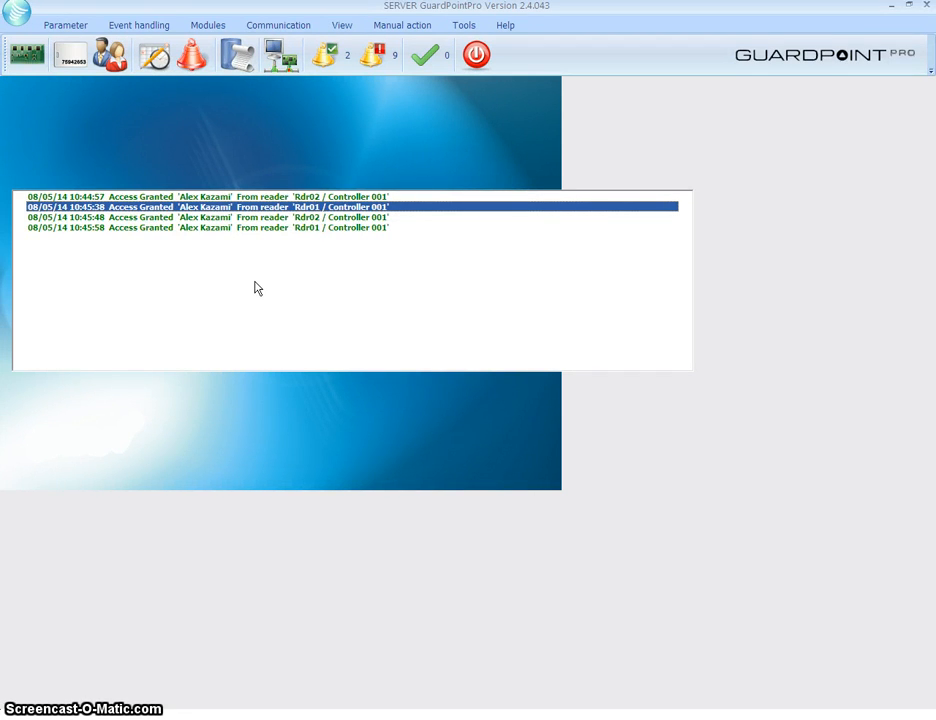
{"action": "left_click", "coordinate": [266, 228]}
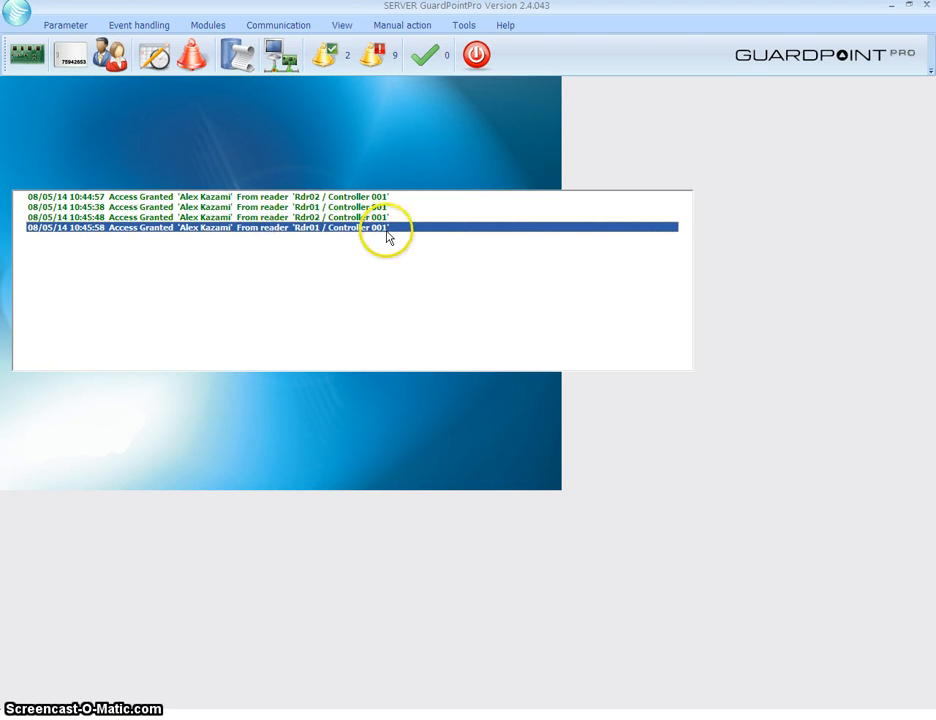
Open reader Rdr01 / Controller 001 from the controller's Readers list
{"action": "left_click", "coordinate": [28, 56]}
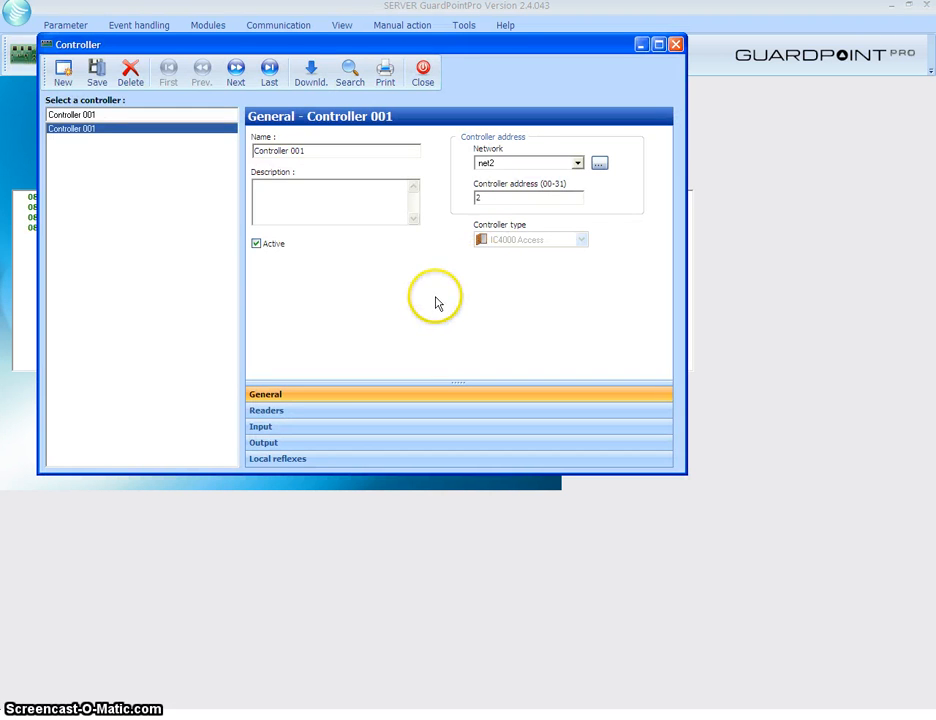
{"action": "left_click", "coordinate": [322, 411]}
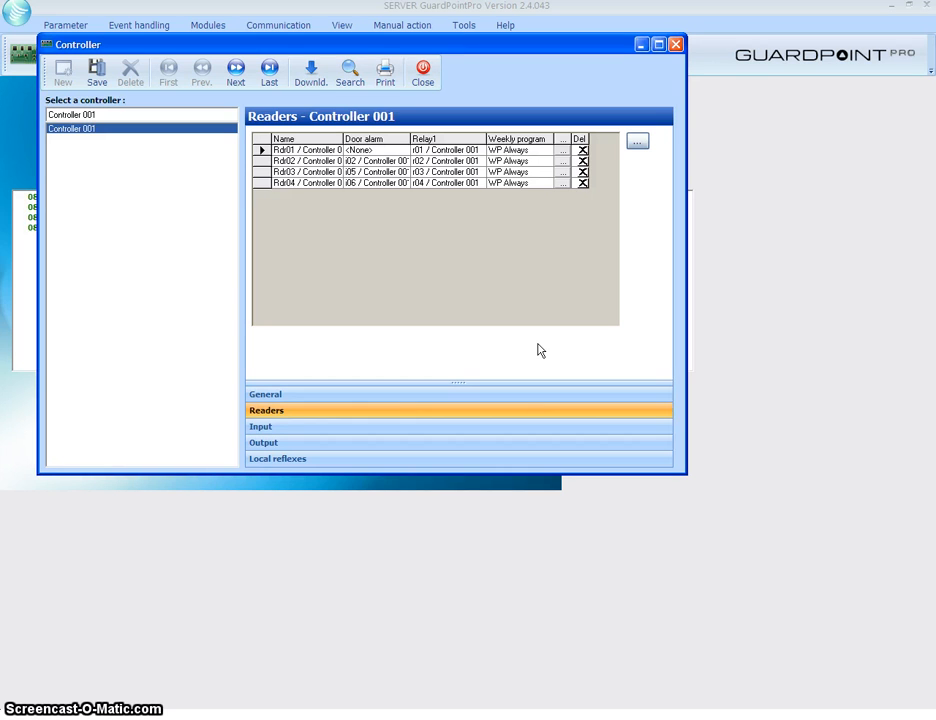
{"action": "left_click", "coordinate": [368, 382]}
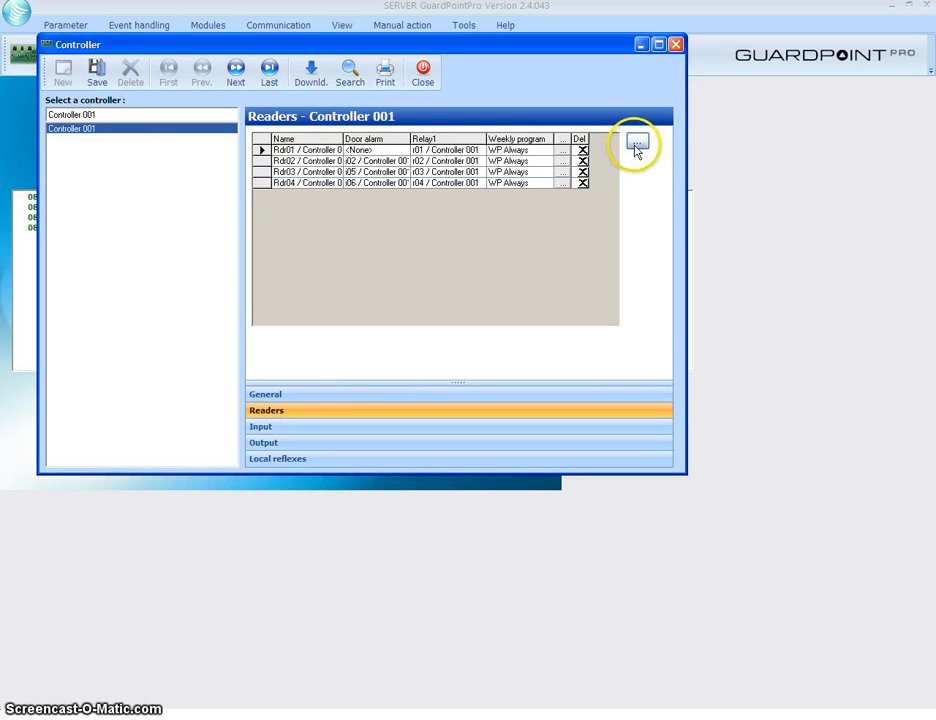
{"action": "double_click", "coordinate": [290, 152]}
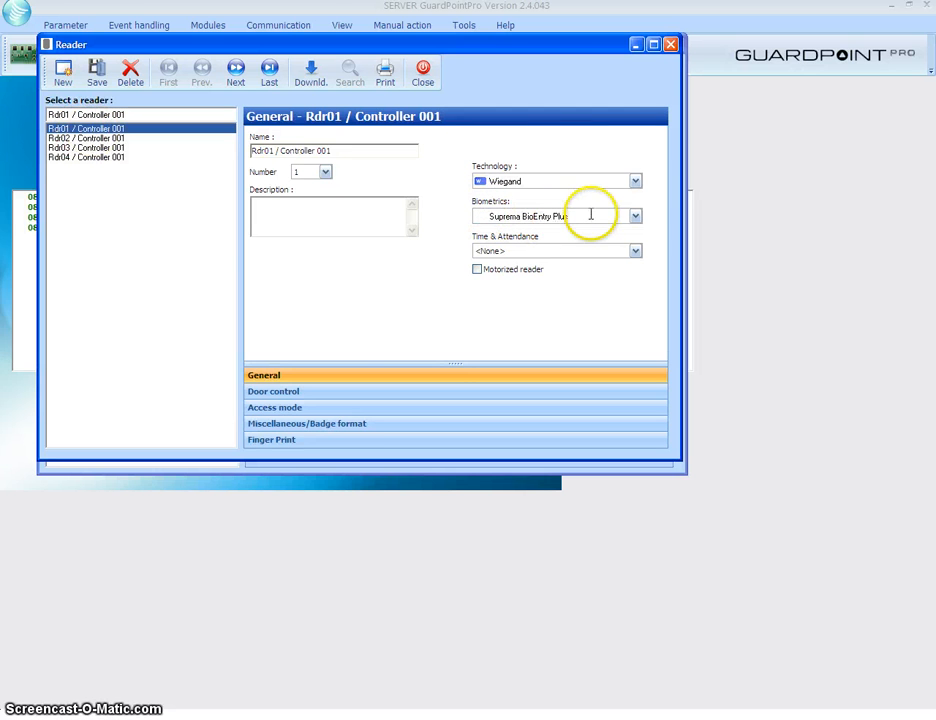
Check the badge formats: Hexadecimal on Rdr01 and 15 on Rdr02
{"action": "left_click", "coordinate": [320, 426]}
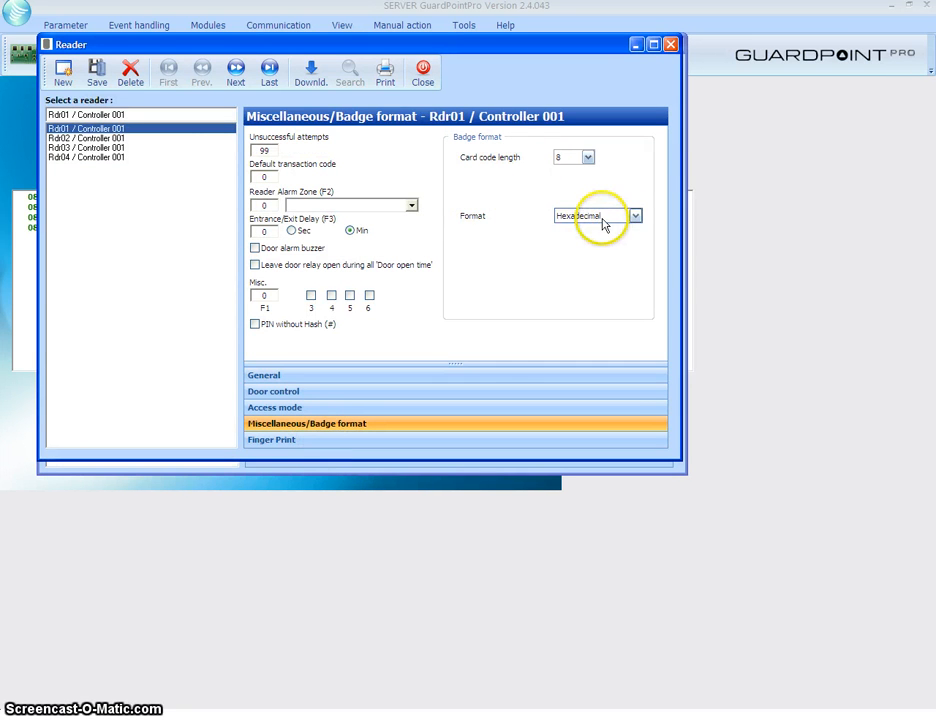
{"action": "left_click", "coordinate": [335, 440]}
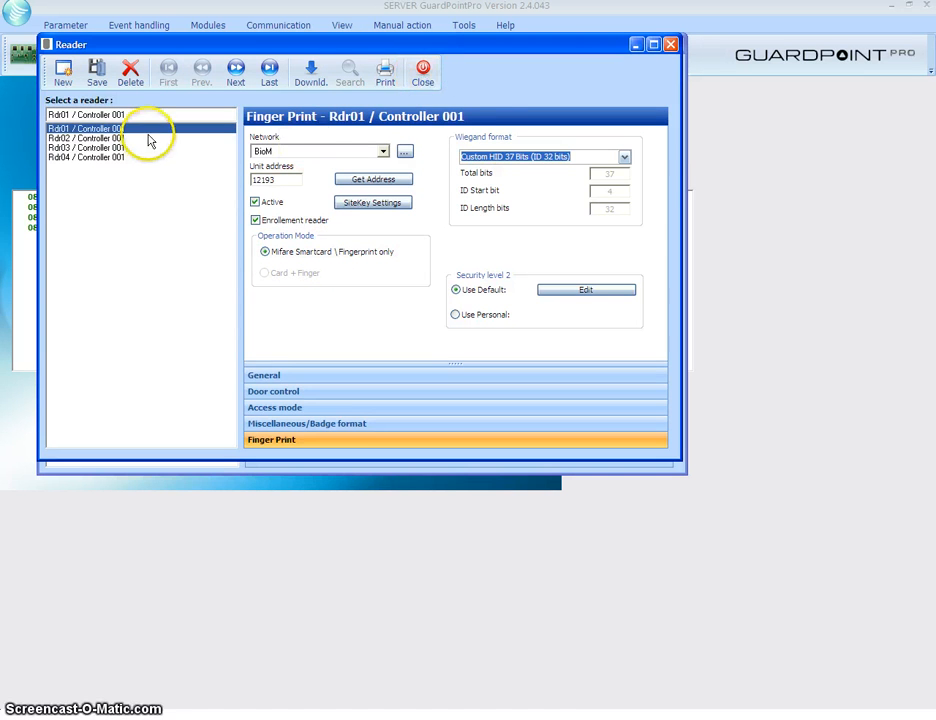
{"action": "left_click", "coordinate": [102, 138]}
{"action": "left_click", "coordinate": [310, 440]}
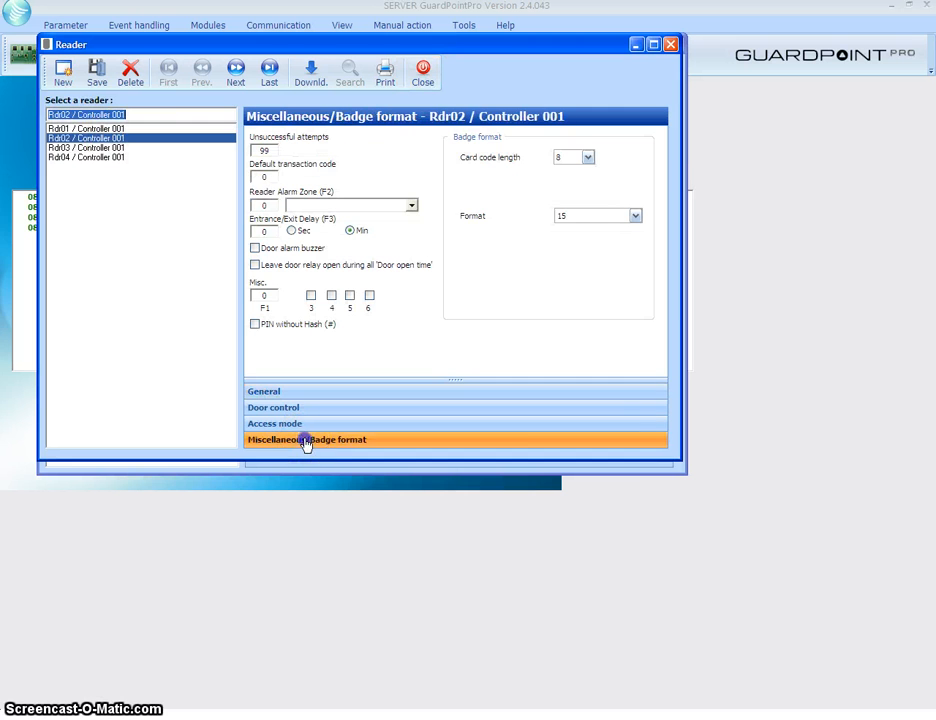
{"action": "left_click", "coordinate": [635, 216]}
{"action": "left_click", "coordinate": [635, 217]}
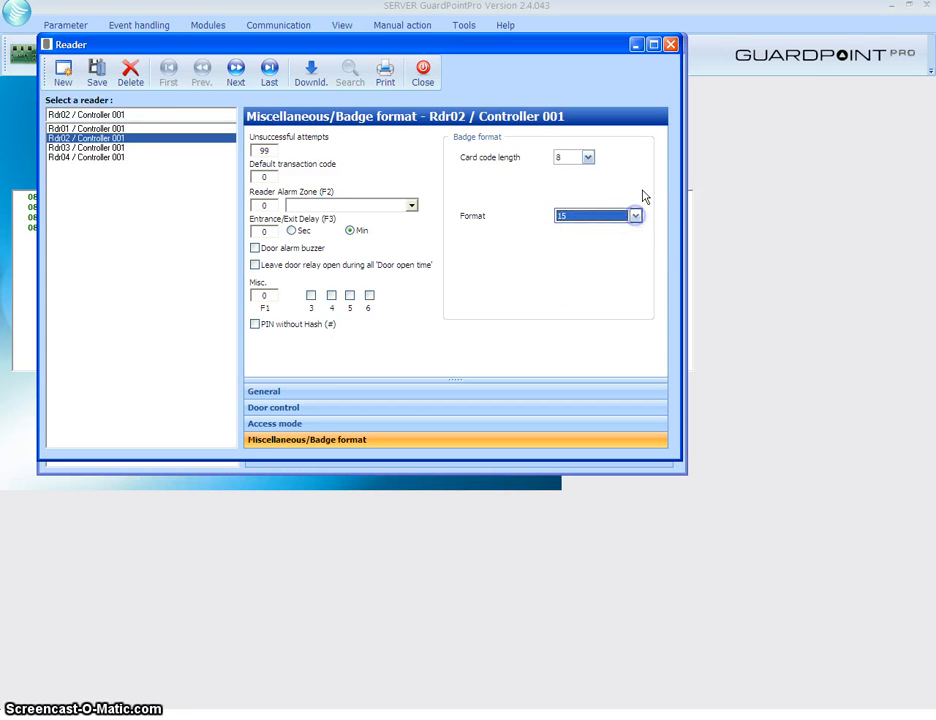
Close the Reader window, returning to Controller 001's list of four readers
{"action": "left_click", "coordinate": [640, 172]}
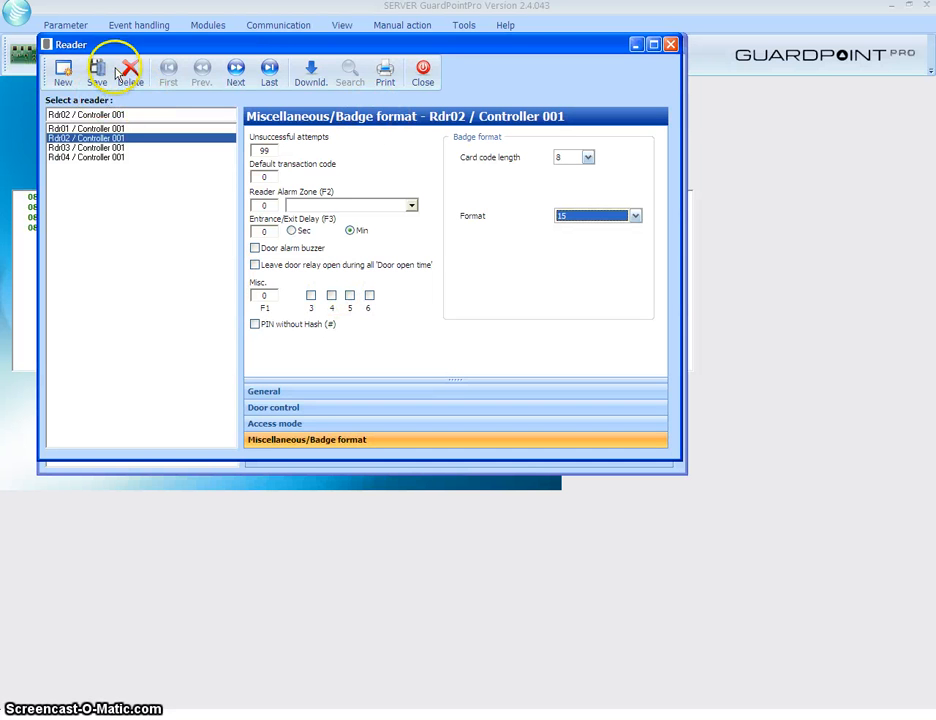
{"action": "left_click_drag", "start_coordinate": [123, 45], "coordinate": [155, 117]}
{"action": "left_click", "coordinate": [452, 148]}
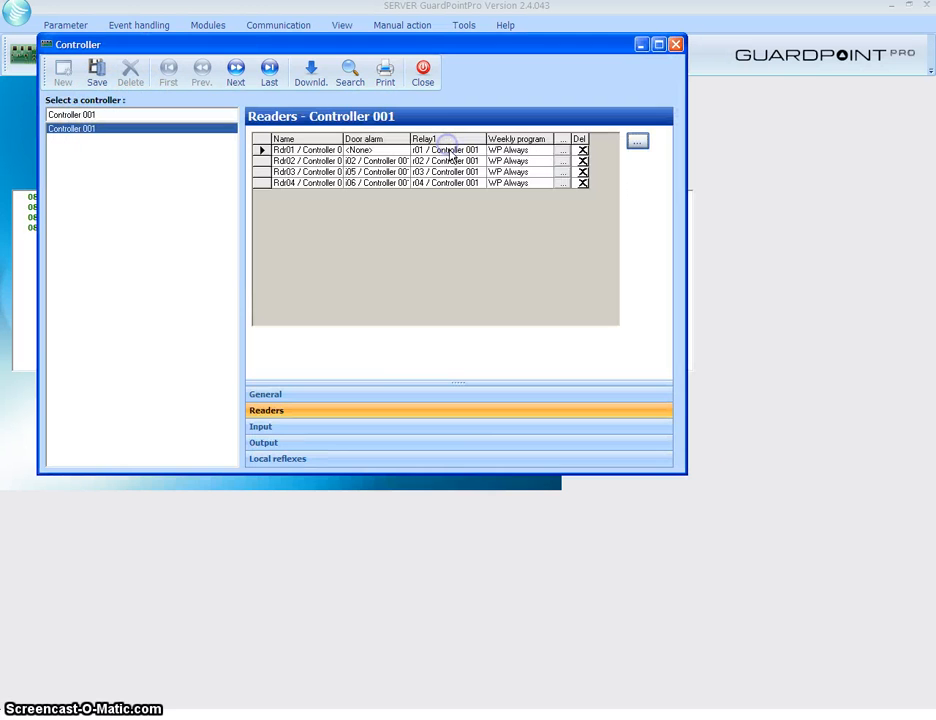